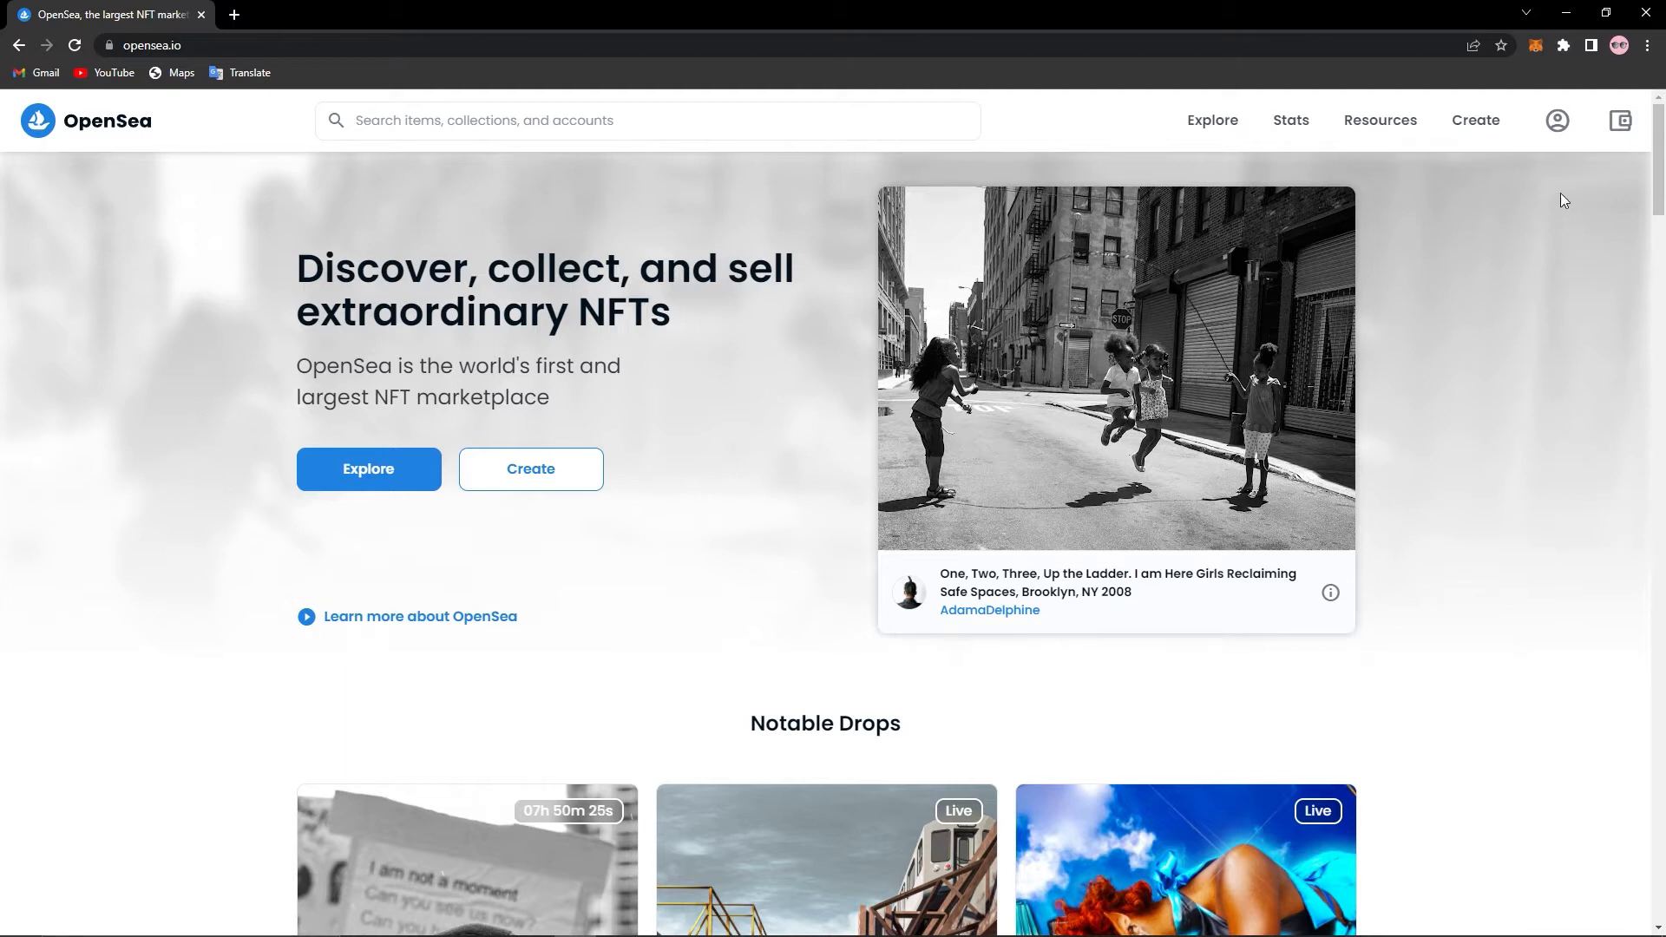
Step: Open the account profile, connecting with the MetaMask wallet and unlocking it with the wallet password
{"action": "mouse_move", "coordinate": [1557, 121]}
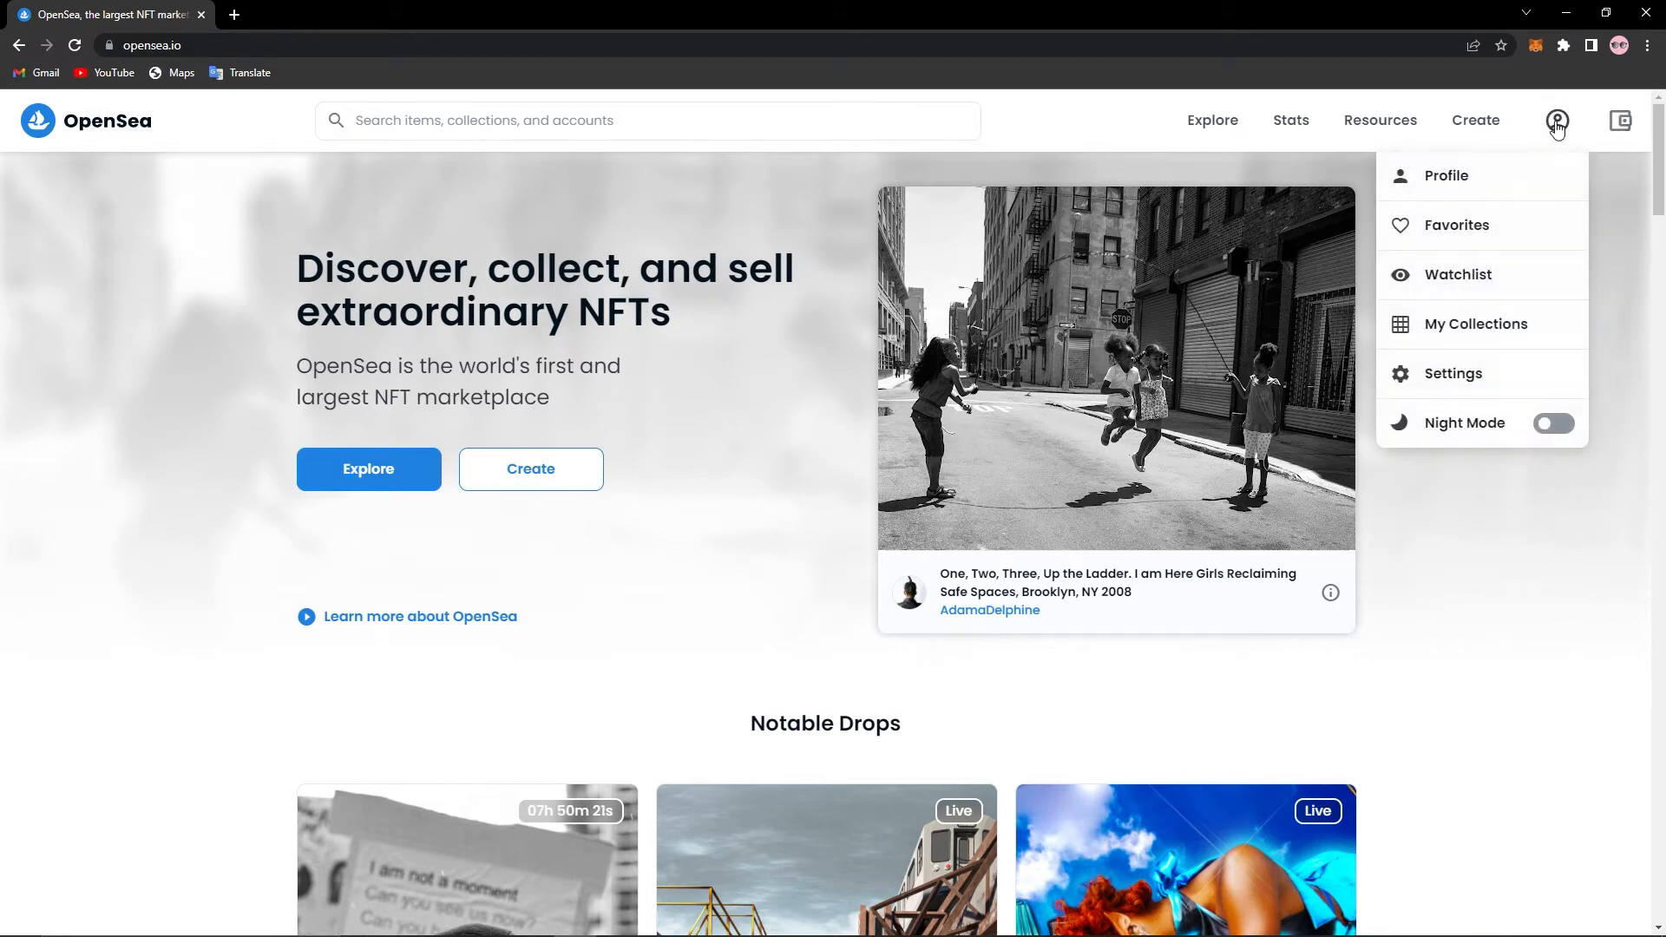
{"action": "left_click", "coordinate": [1506, 184]}
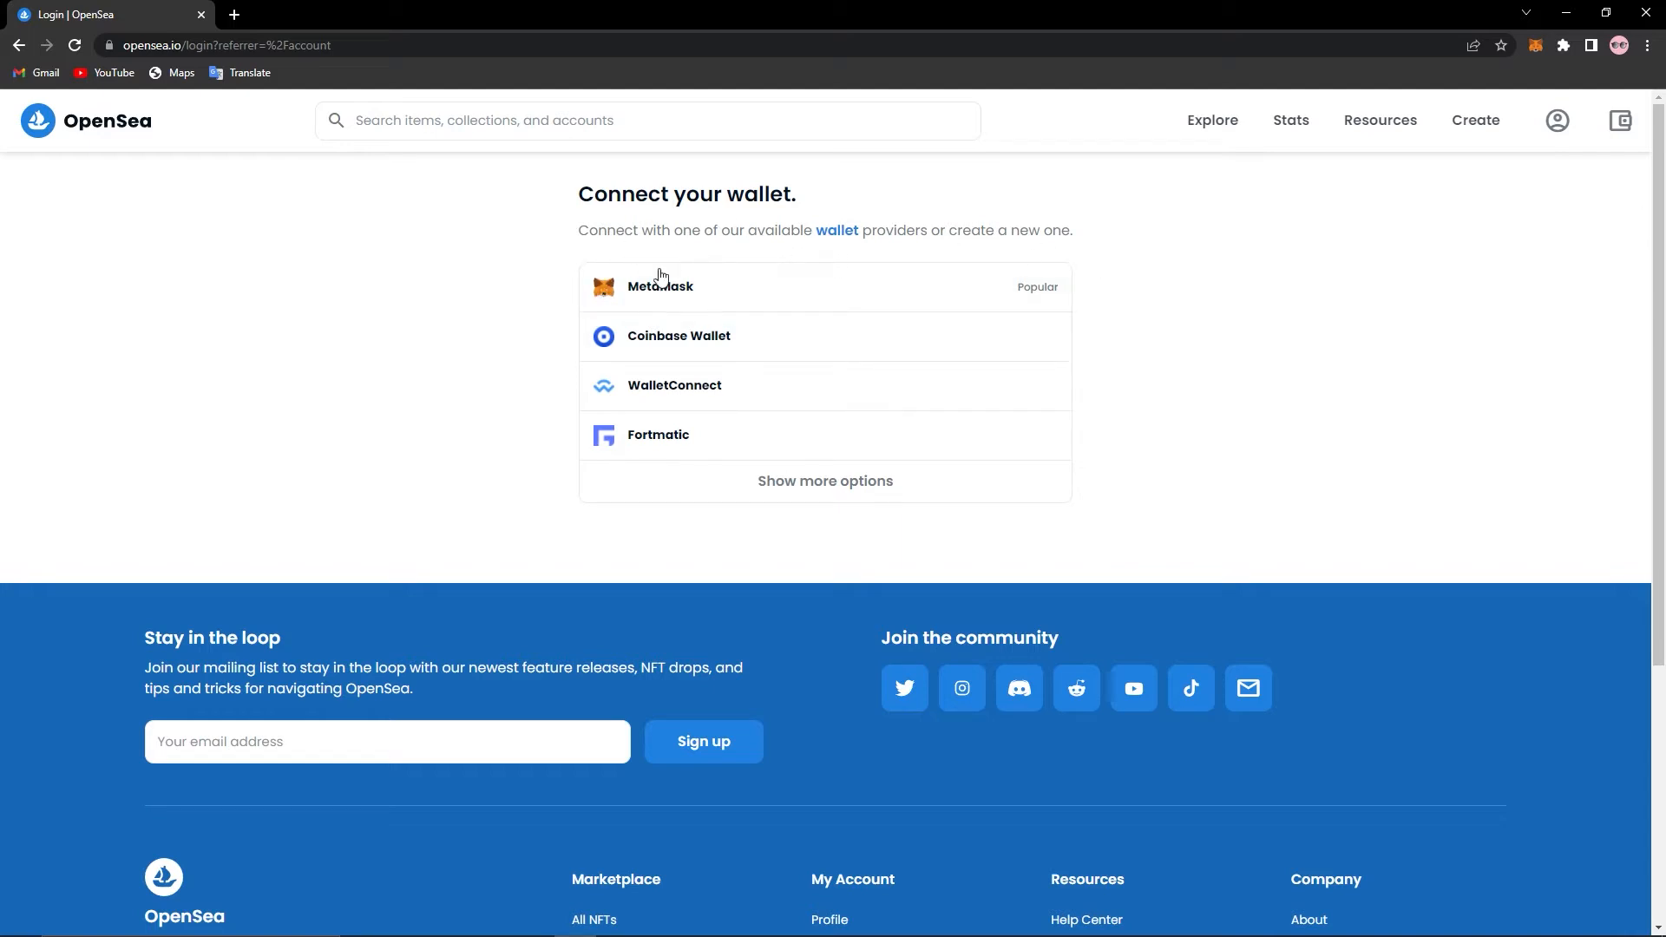
{"action": "left_click", "coordinate": [781, 299]}
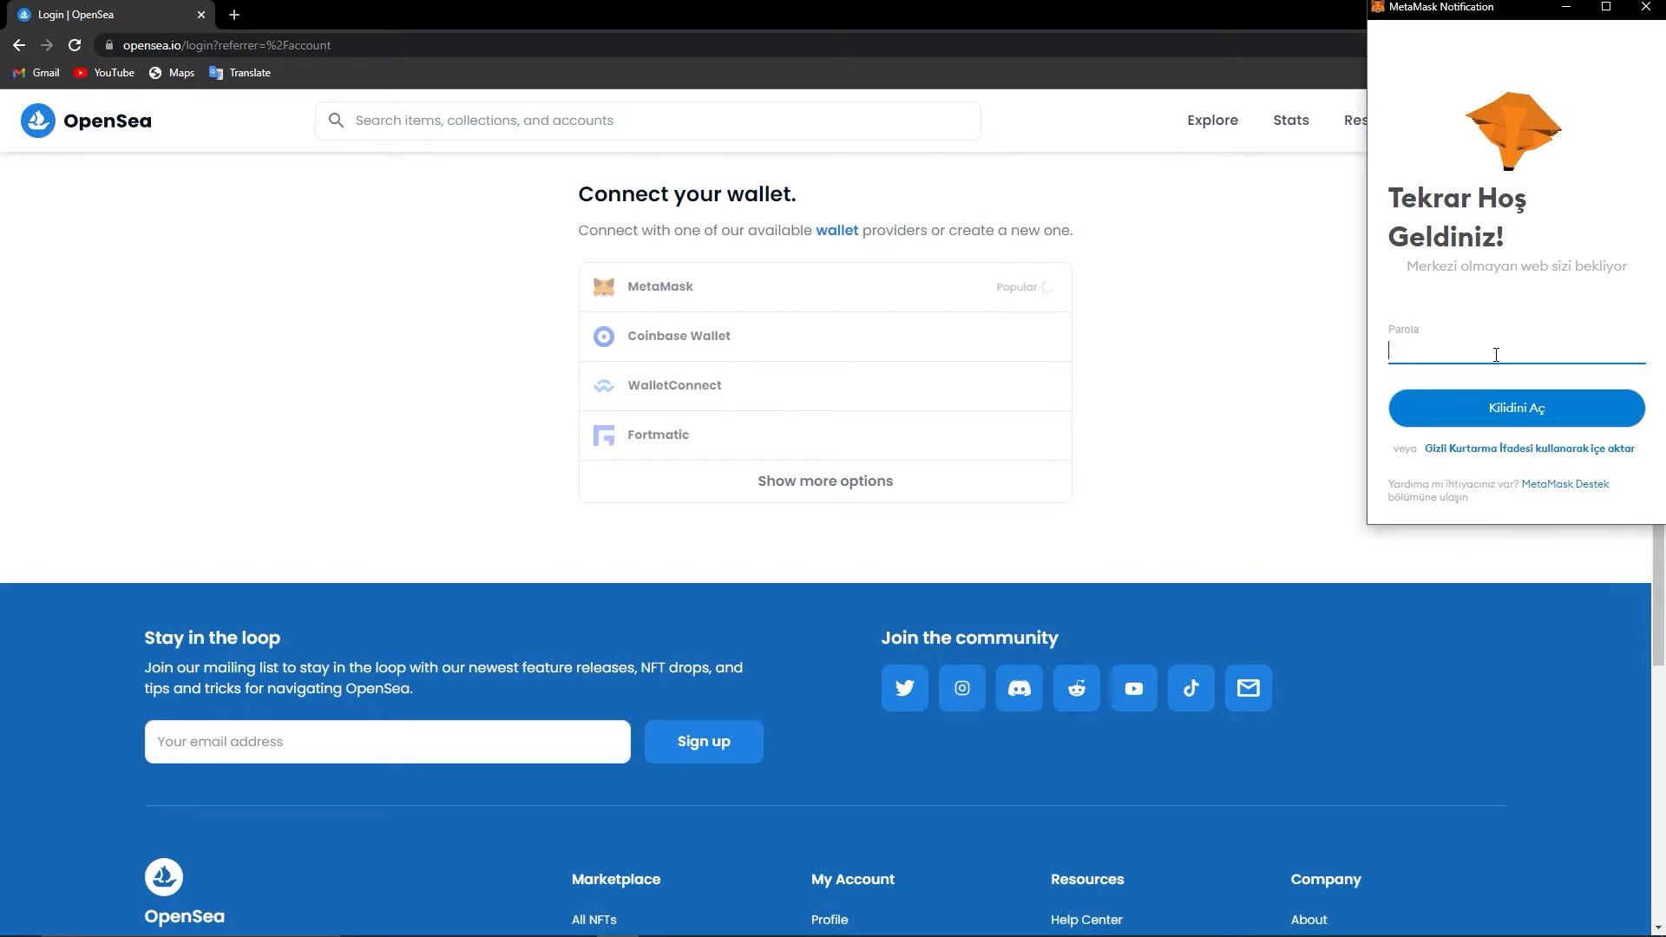
{"action": "key", "text": "ctrl+v"}
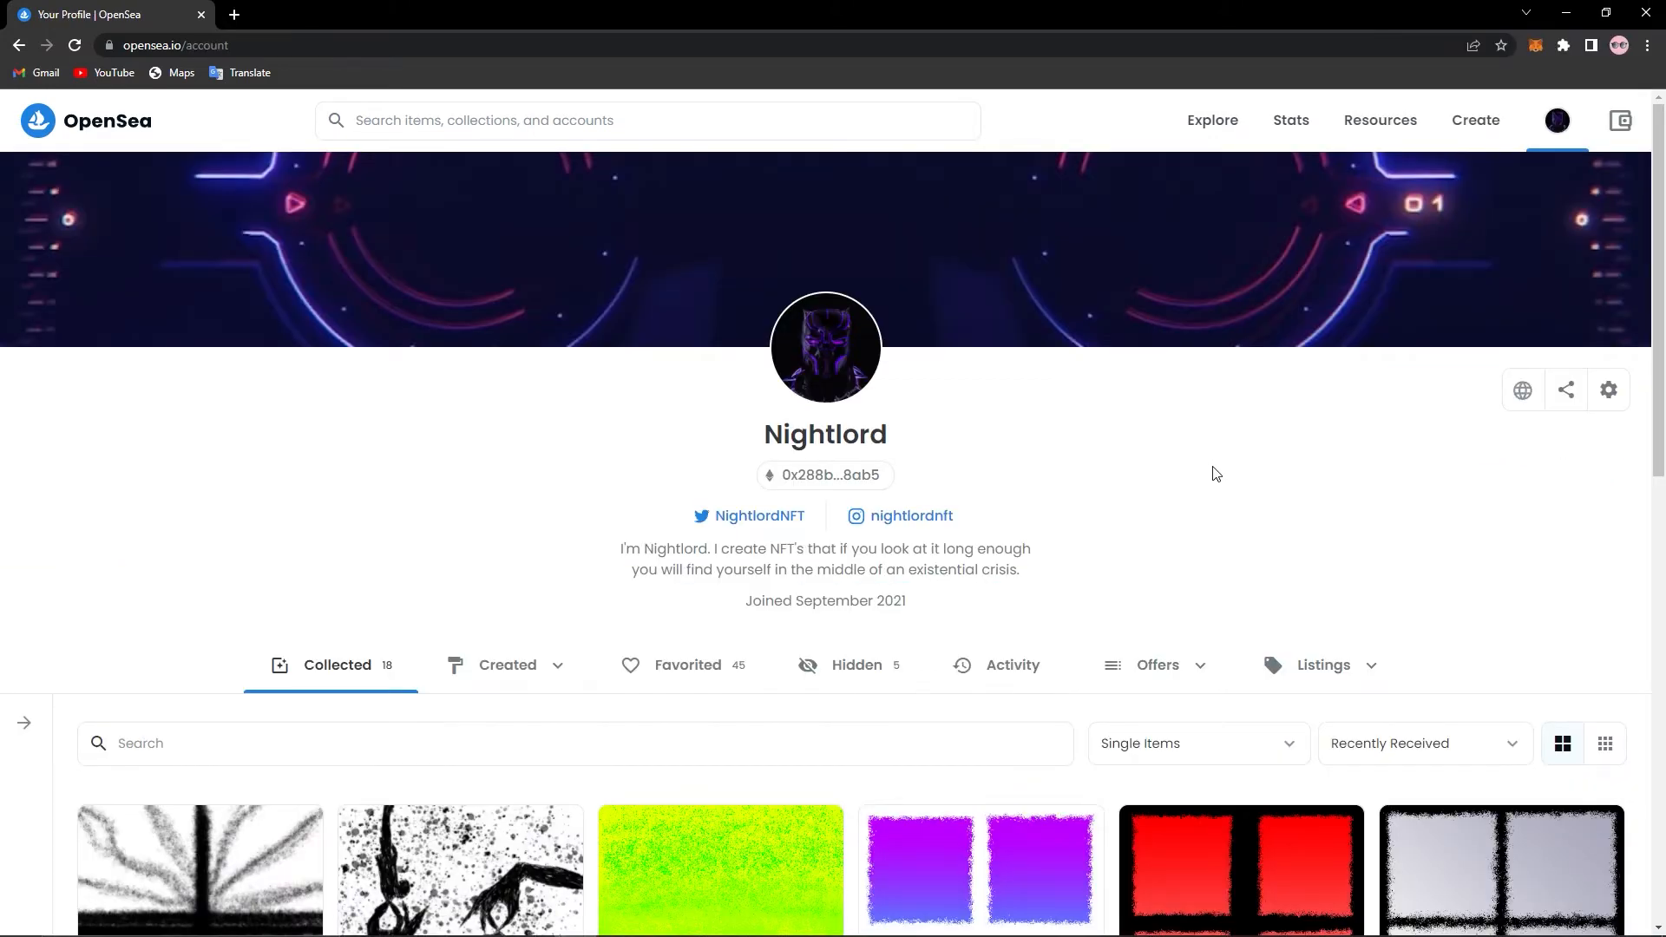
Step: Look through the profile's collected items and the items it has created
{"action": "scroll", "coordinate": [1215, 473], "scroll_direction": "down", "scroll_amount": 5}
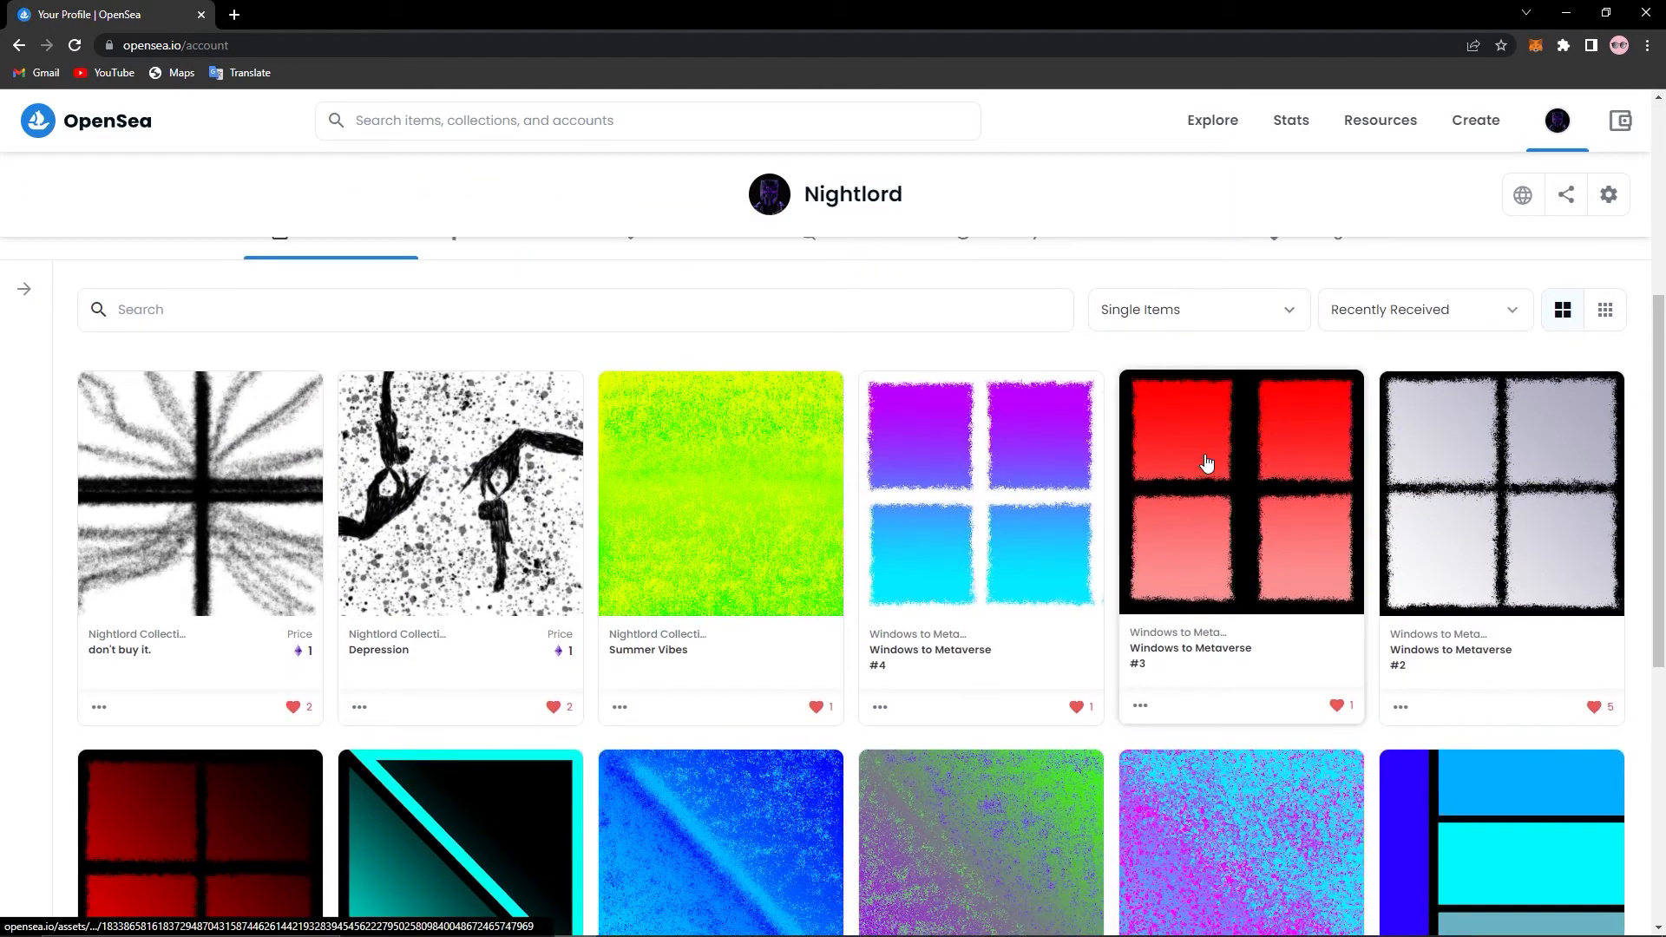
{"action": "scroll", "coordinate": [1189, 472], "scroll_direction": "up", "scroll_amount": 5}
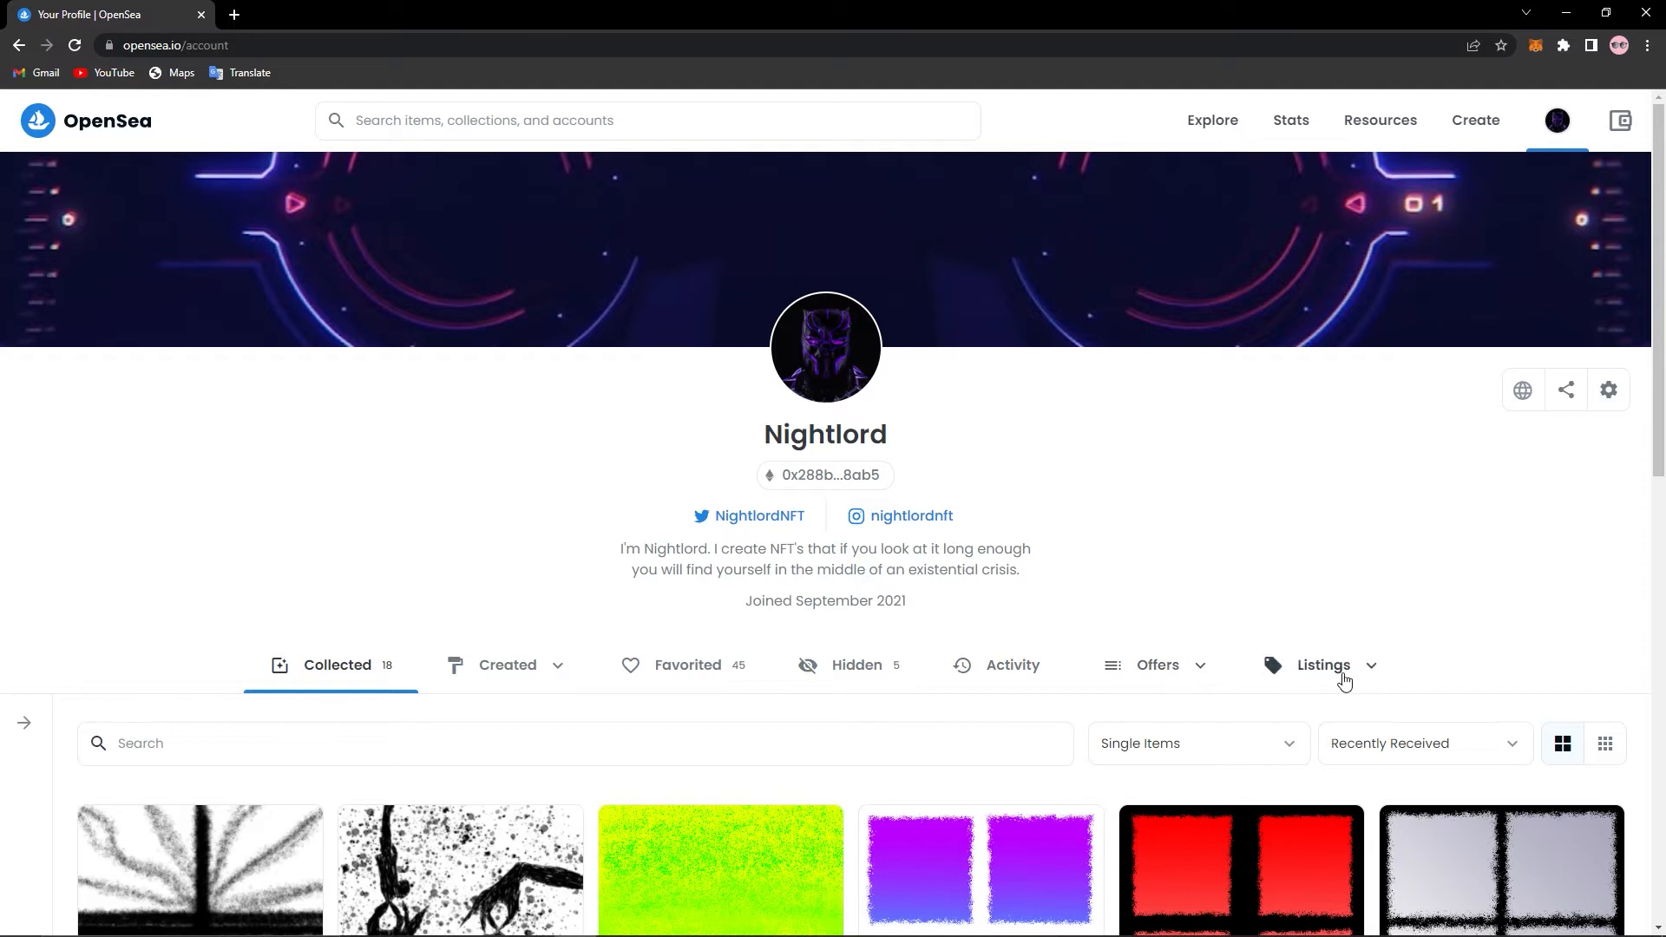
{"action": "left_click", "coordinate": [513, 675]}
{"action": "scroll", "coordinate": [620, 481], "scroll_direction": "down", "scroll_amount": 5}
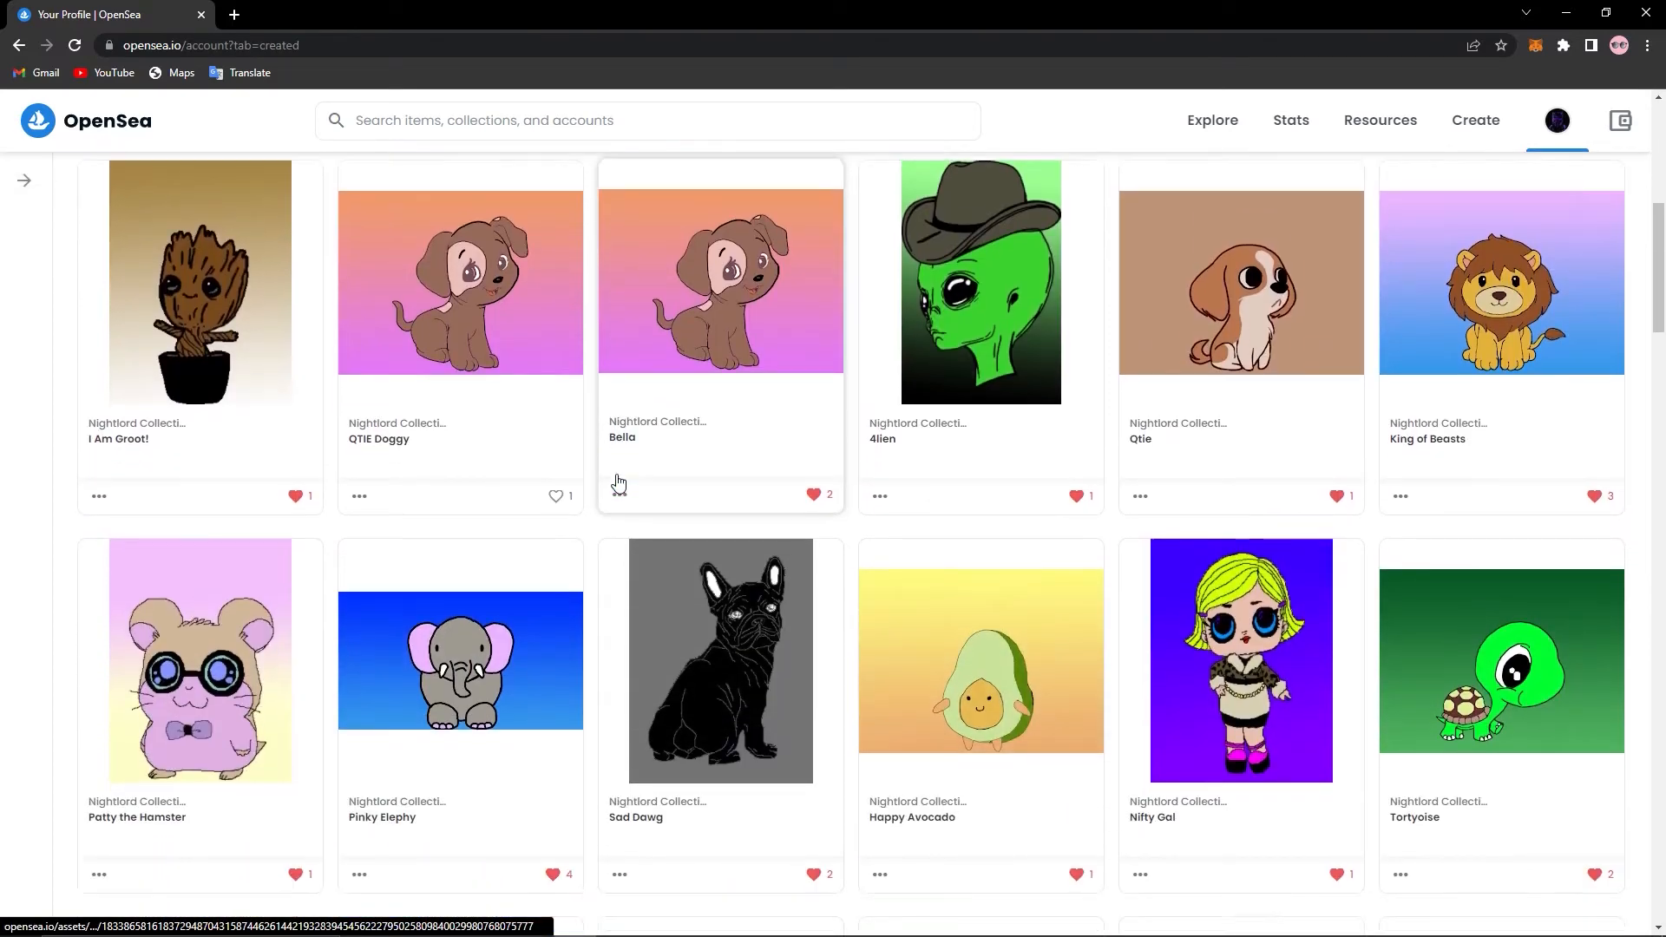
{"action": "scroll", "coordinate": [618, 481], "scroll_direction": "down", "scroll_amount": 1}
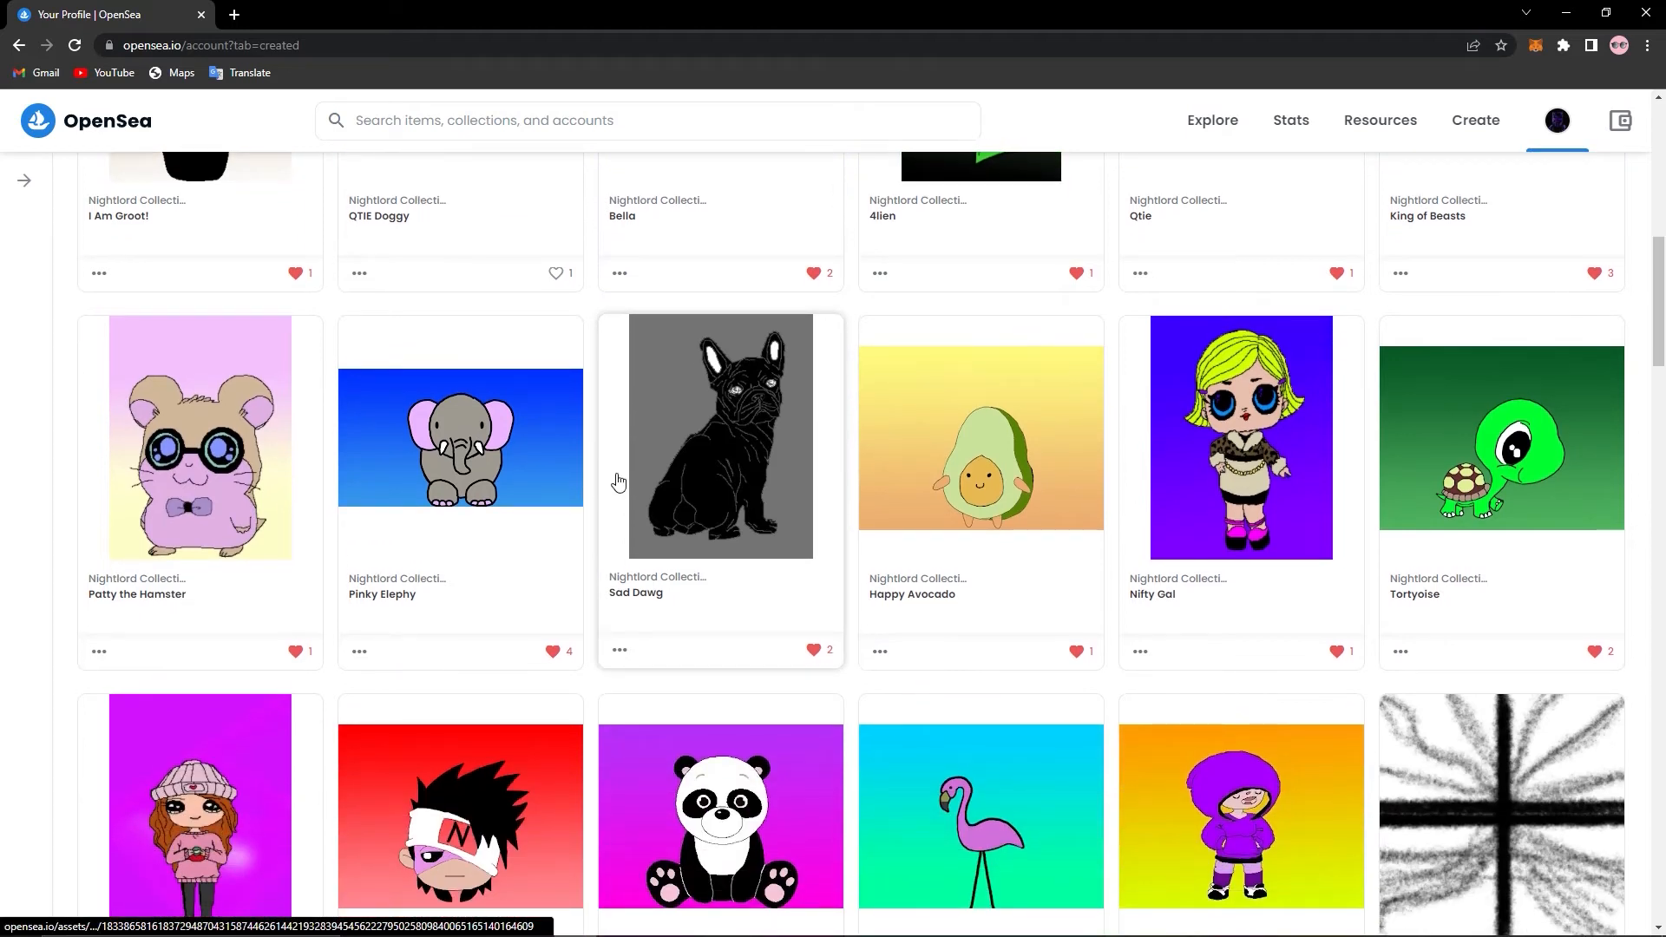
{"action": "scroll", "coordinate": [617, 482], "scroll_direction": "up", "scroll_amount": 6}
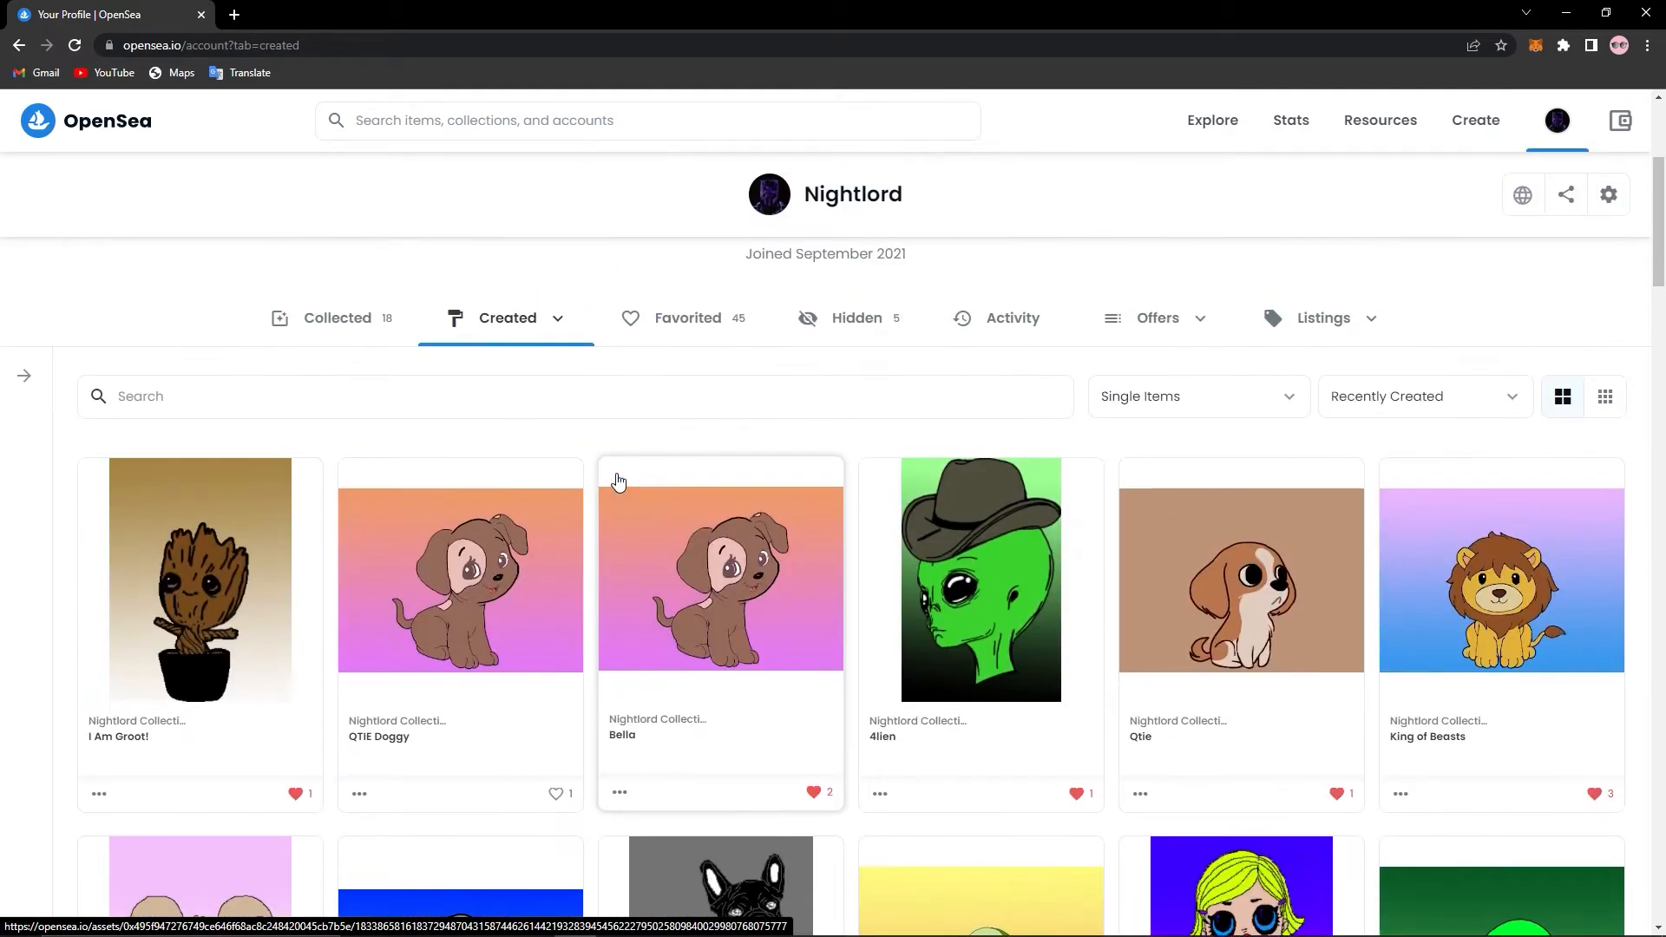
{"action": "scroll", "coordinate": [618, 482], "scroll_direction": "up", "scroll_amount": 1}
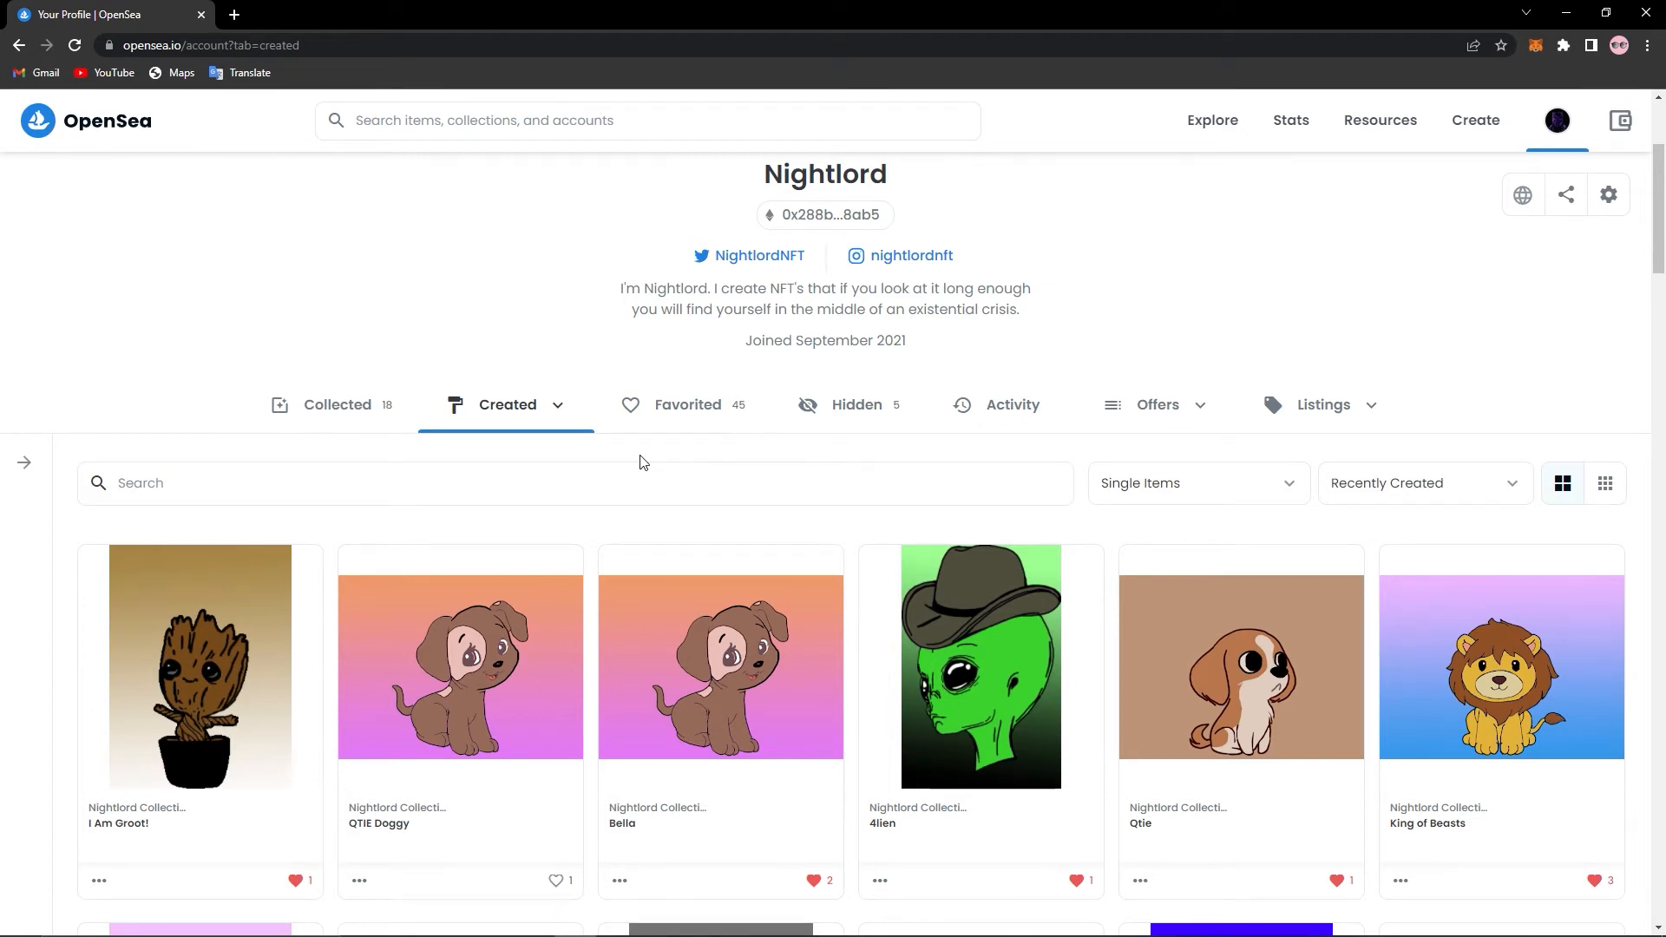
{"action": "scroll", "coordinate": [642, 462], "scroll_direction": "up", "scroll_amount": 3}
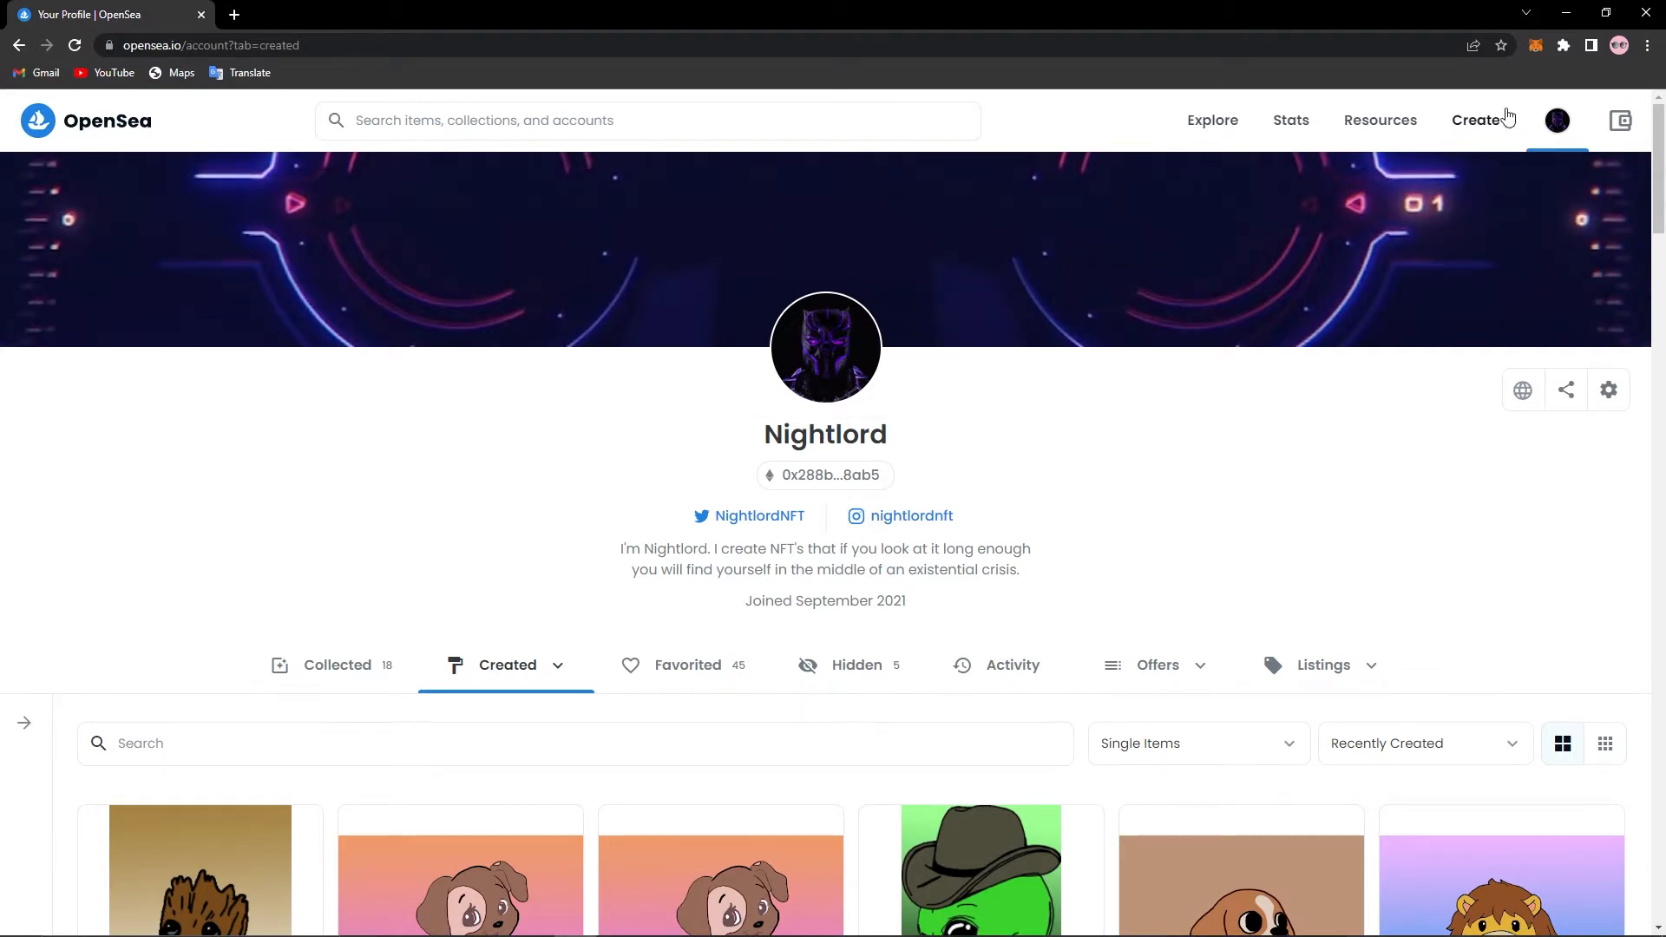
Step: Open the form for creating a new item and review its fields from the media upload to the blockchain setting
{"action": "left_click", "coordinate": [1482, 131]}
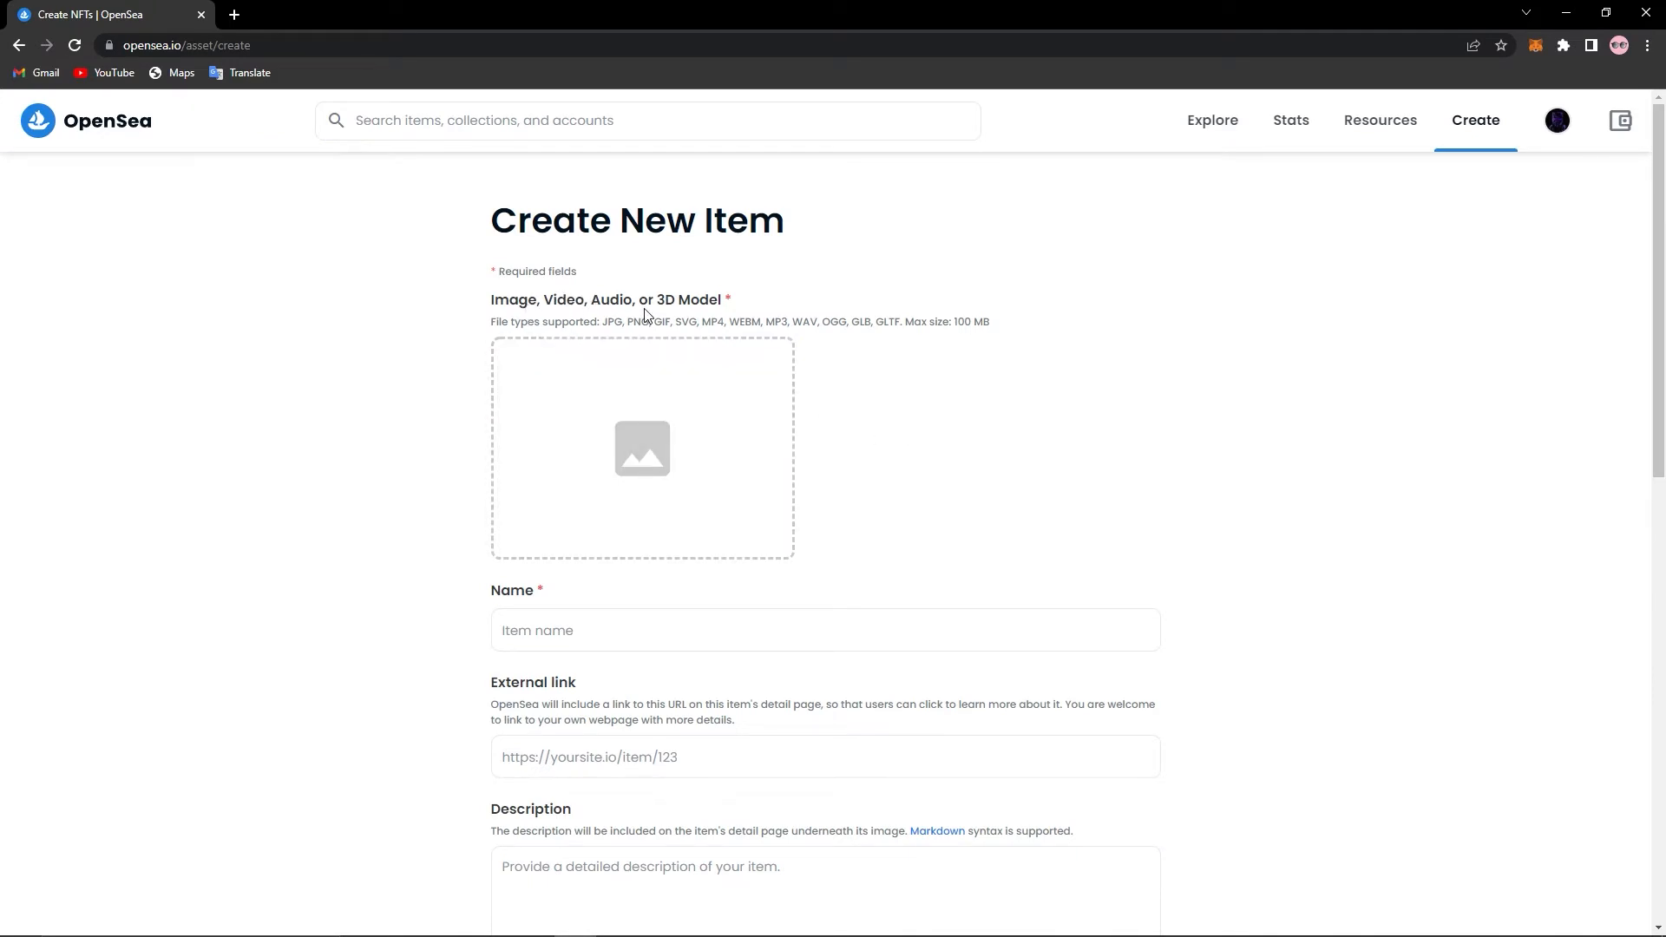
{"action": "scroll", "coordinate": [695, 441], "scroll_direction": "down", "scroll_amount": 4}
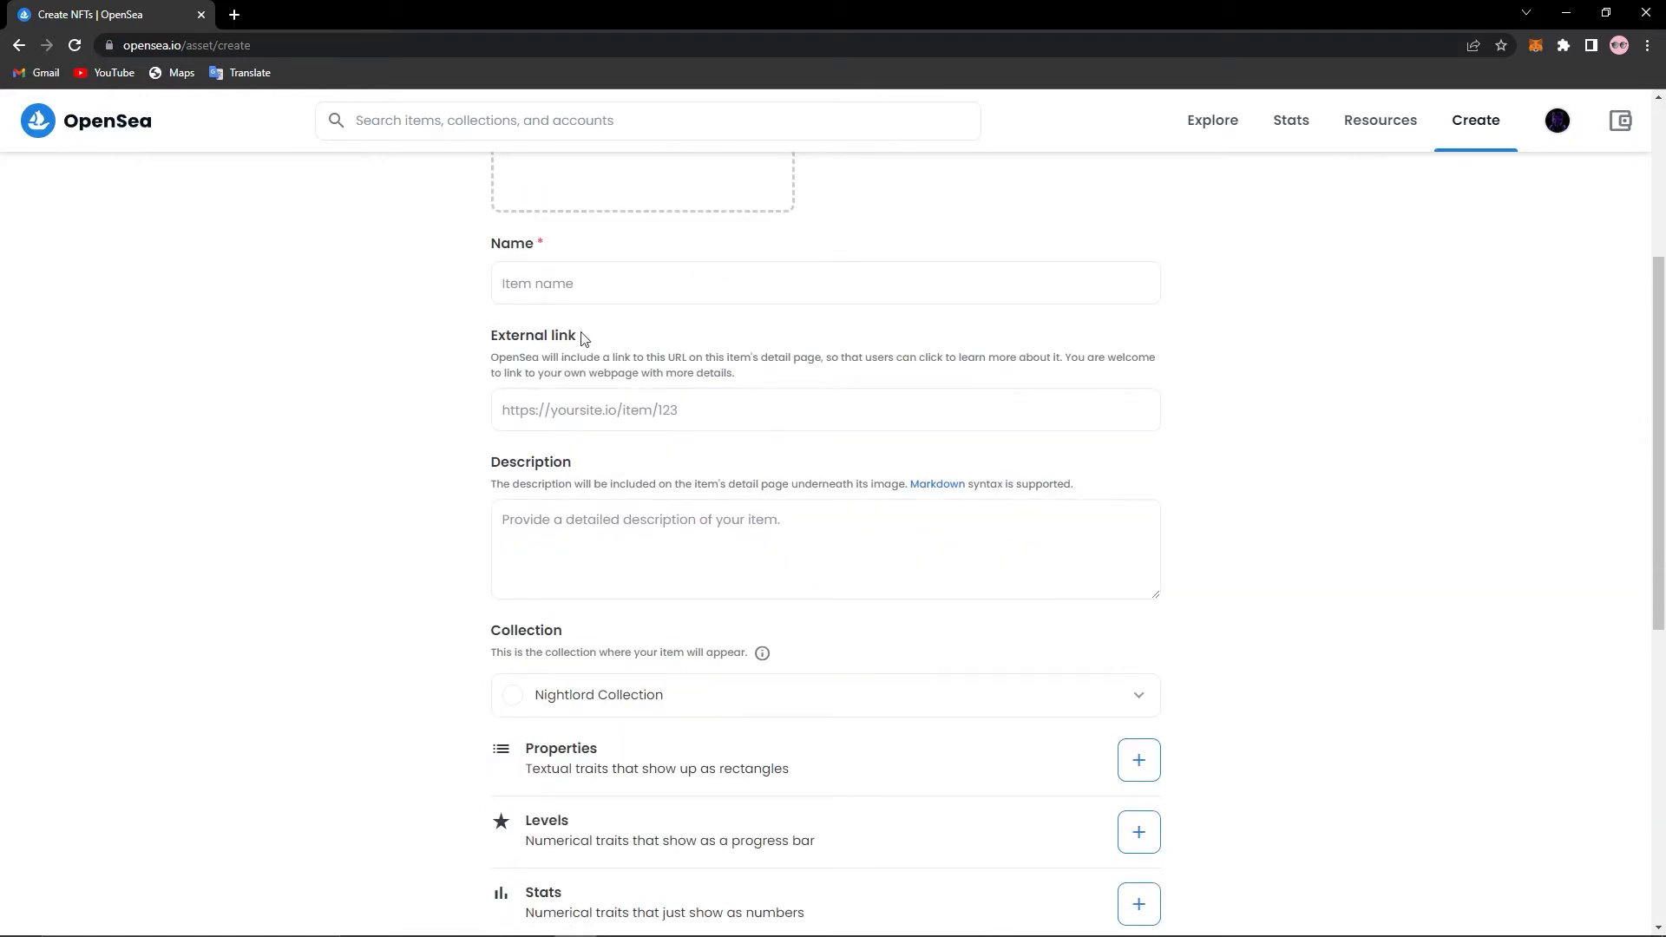
{"action": "scroll", "coordinate": [632, 361], "scroll_direction": "down", "scroll_amount": 3}
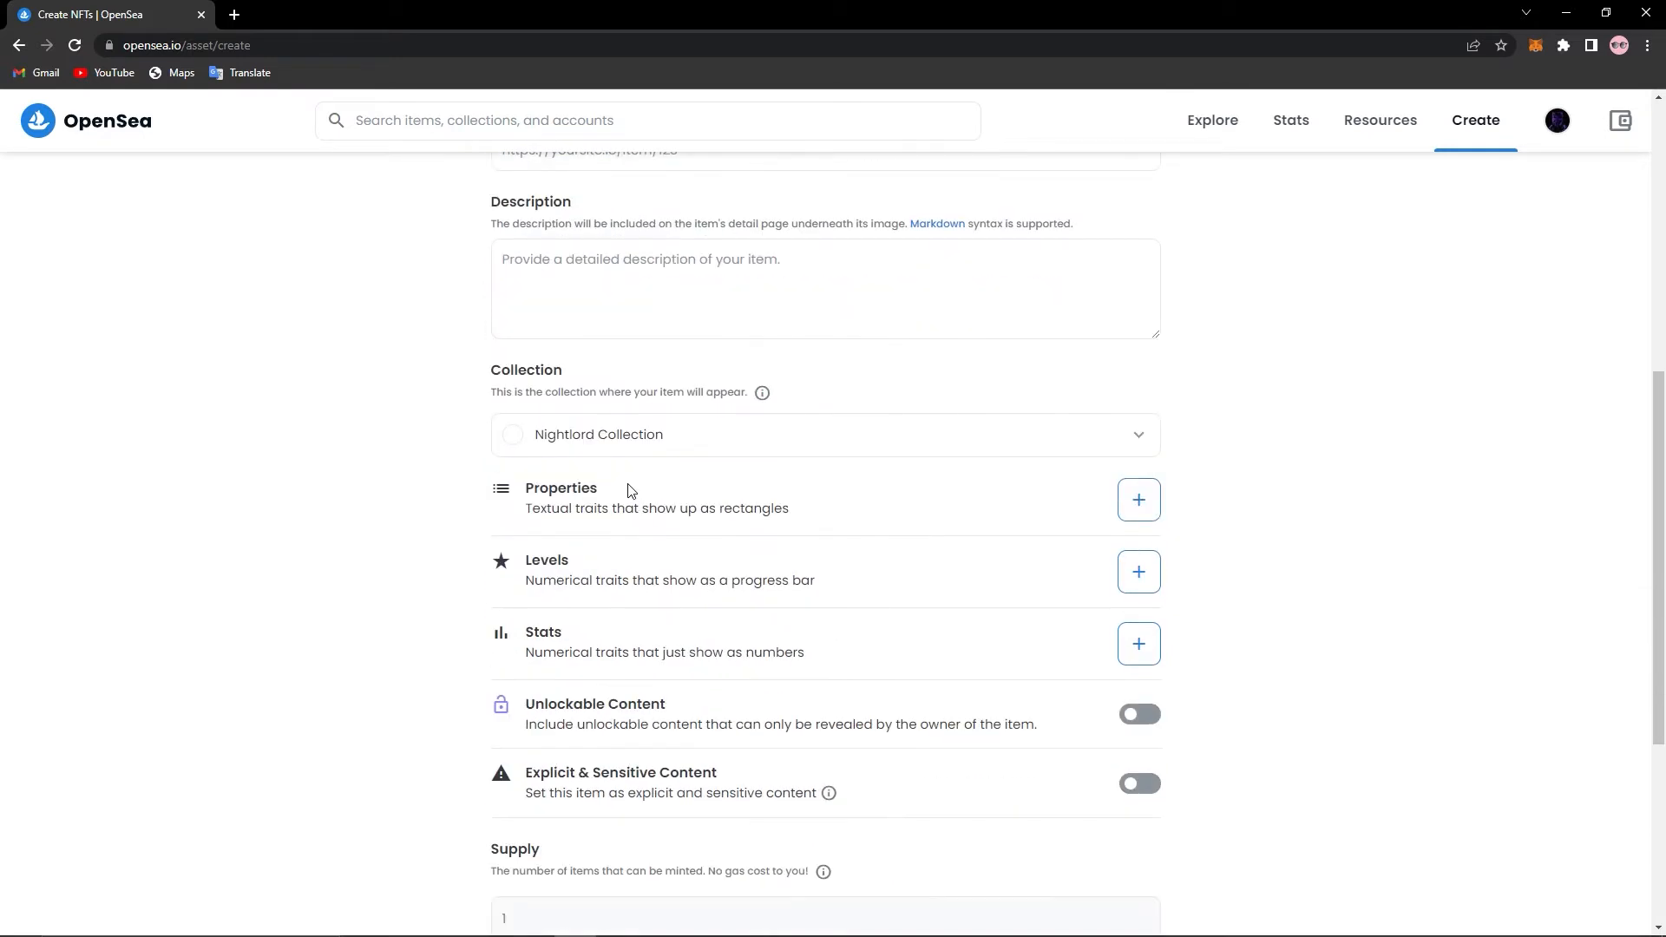
{"action": "scroll", "coordinate": [636, 490], "scroll_direction": "down", "scroll_amount": 5}
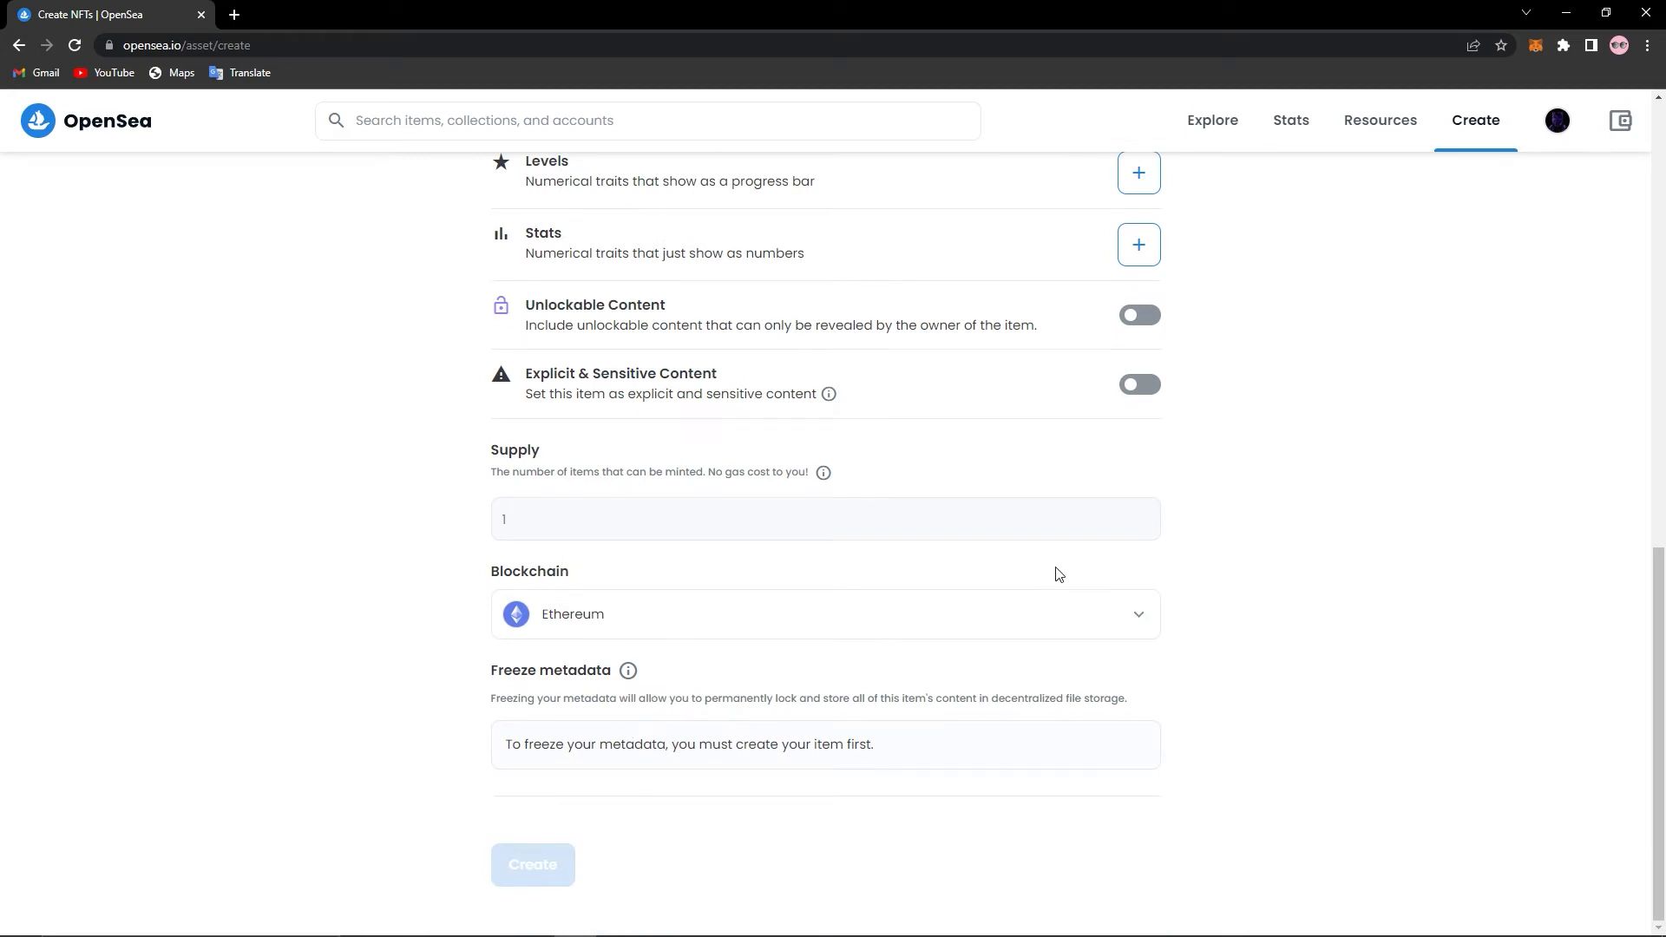
{"action": "scroll", "coordinate": [1218, 570], "scroll_direction": "up", "scroll_amount": 5}
{"action": "scroll", "coordinate": [1218, 570], "scroll_direction": "up", "scroll_amount": 5}
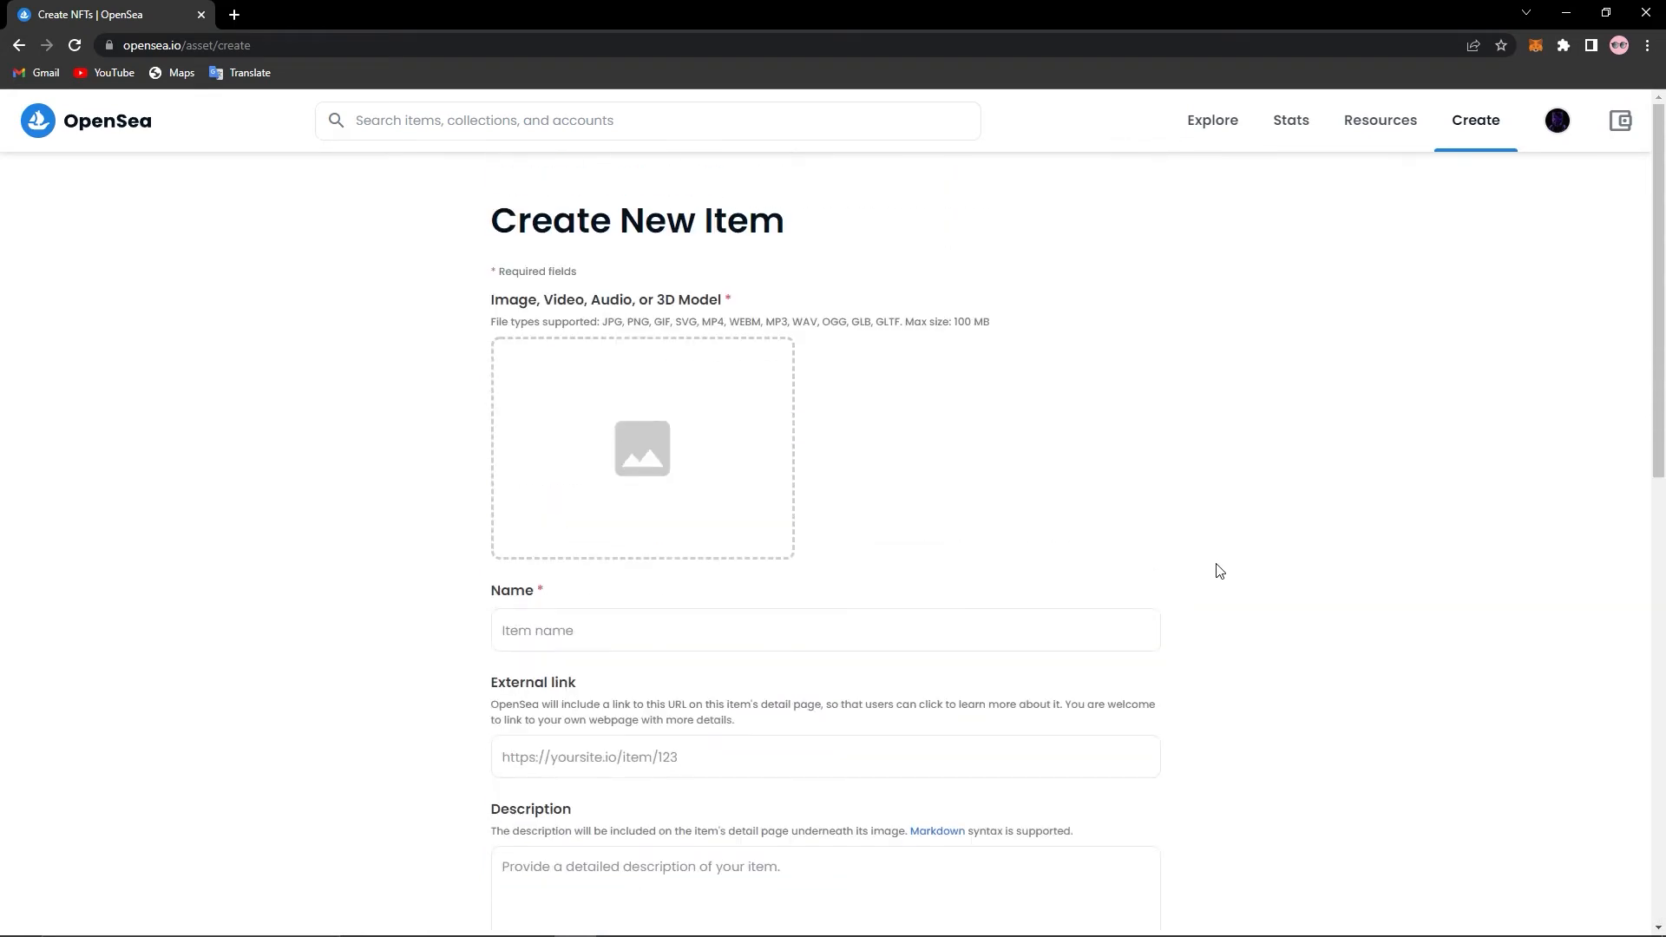
{"action": "key", "text": "super+Down"}
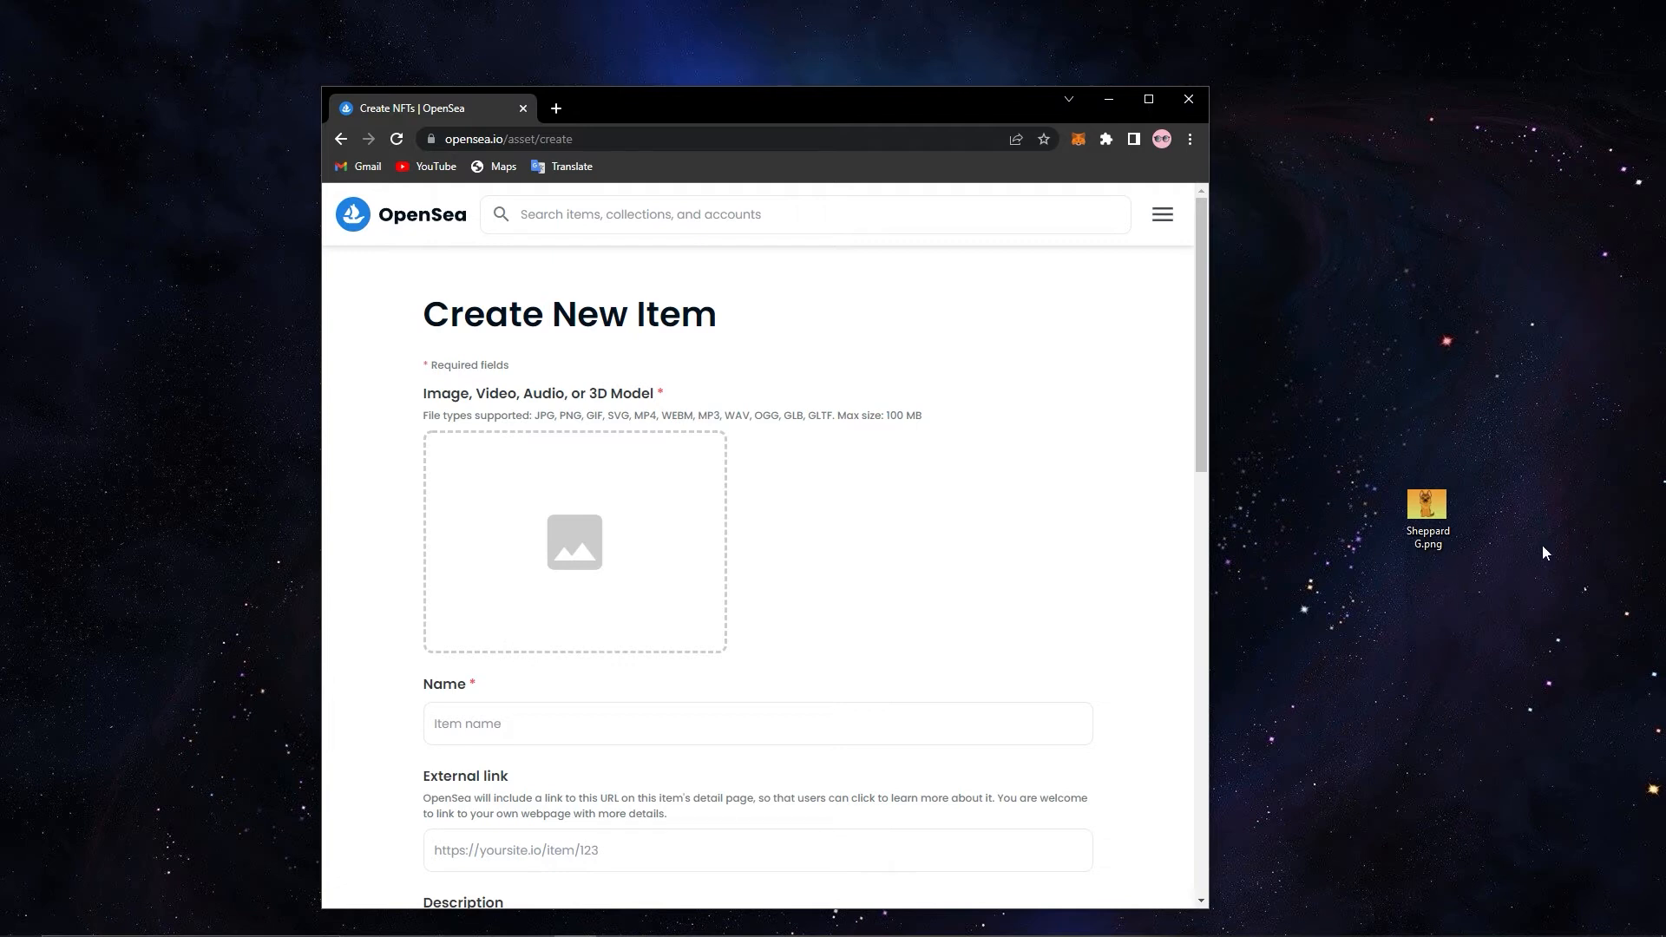
{"action": "left_click_drag", "start_coordinate": [1431, 514], "coordinate": [575, 511]}
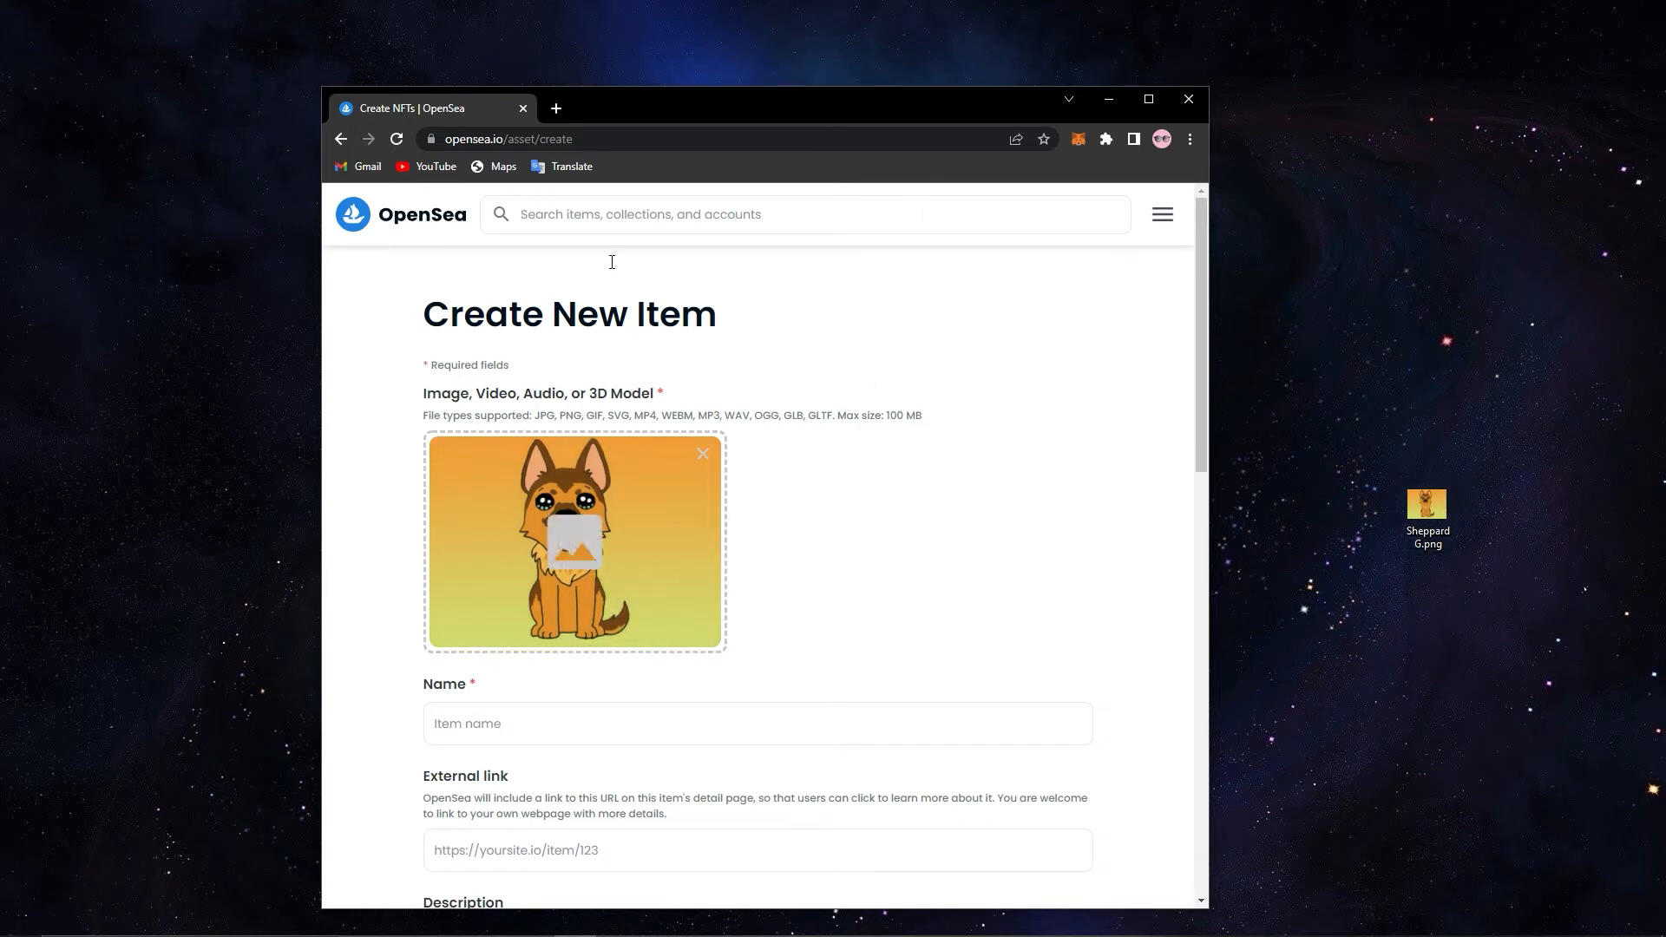
{"action": "left_click", "coordinate": [1148, 99]}
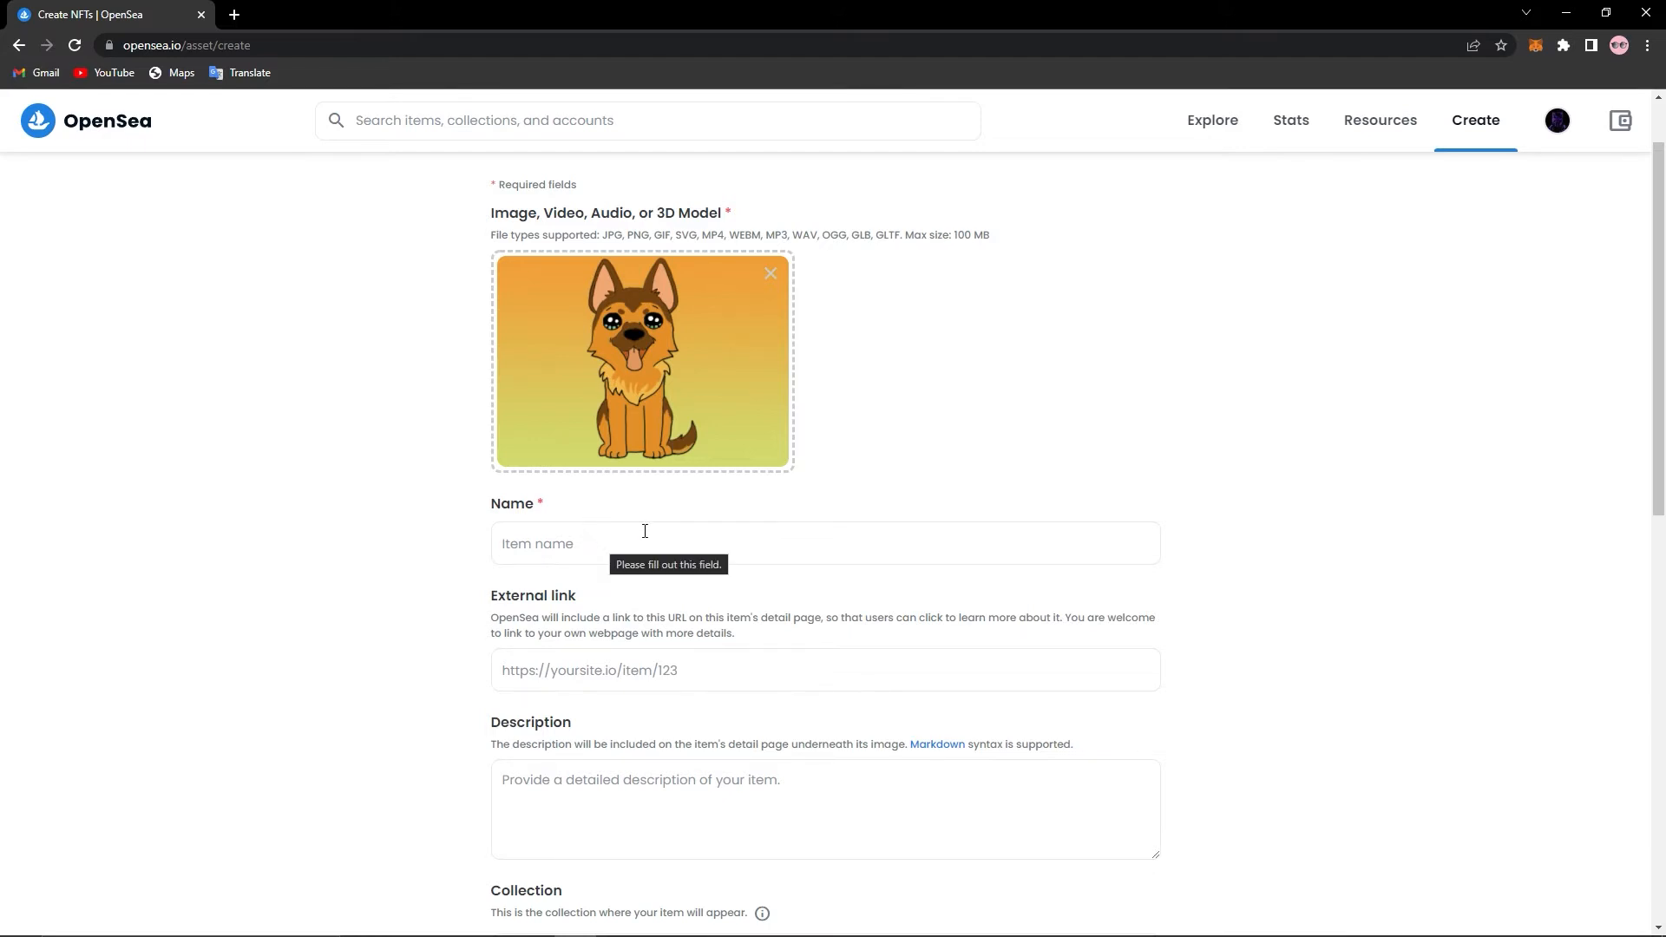
Step: Name the new item "Shepherd G"
{"action": "left_click", "coordinate": [593, 548]}
{"action": "type", "text": "Shepherd G"}
{"action": "scroll", "coordinate": [1306, 535], "scroll_direction": "down", "scroll_amount": 1}
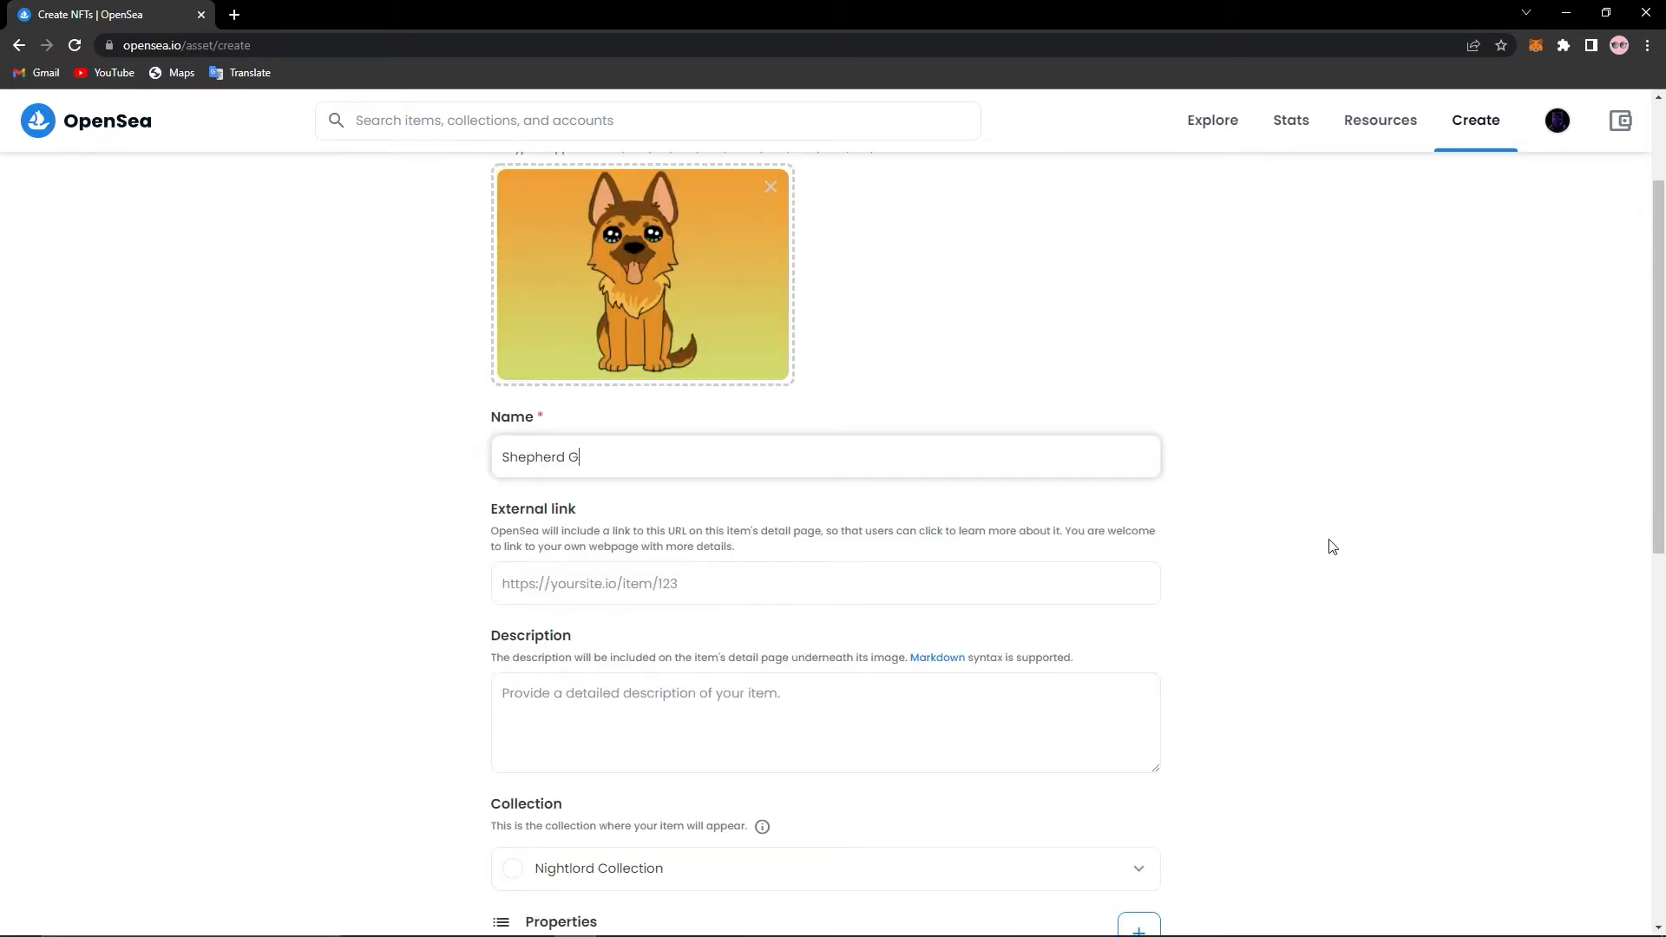
Step: Enter the item description "Created during a Coin Engineer video."
{"action": "scroll", "coordinate": [1271, 540], "scroll_direction": "up", "scroll_amount": 2}
{"action": "scroll", "coordinate": [1250, 527], "scroll_direction": "down", "scroll_amount": 3}
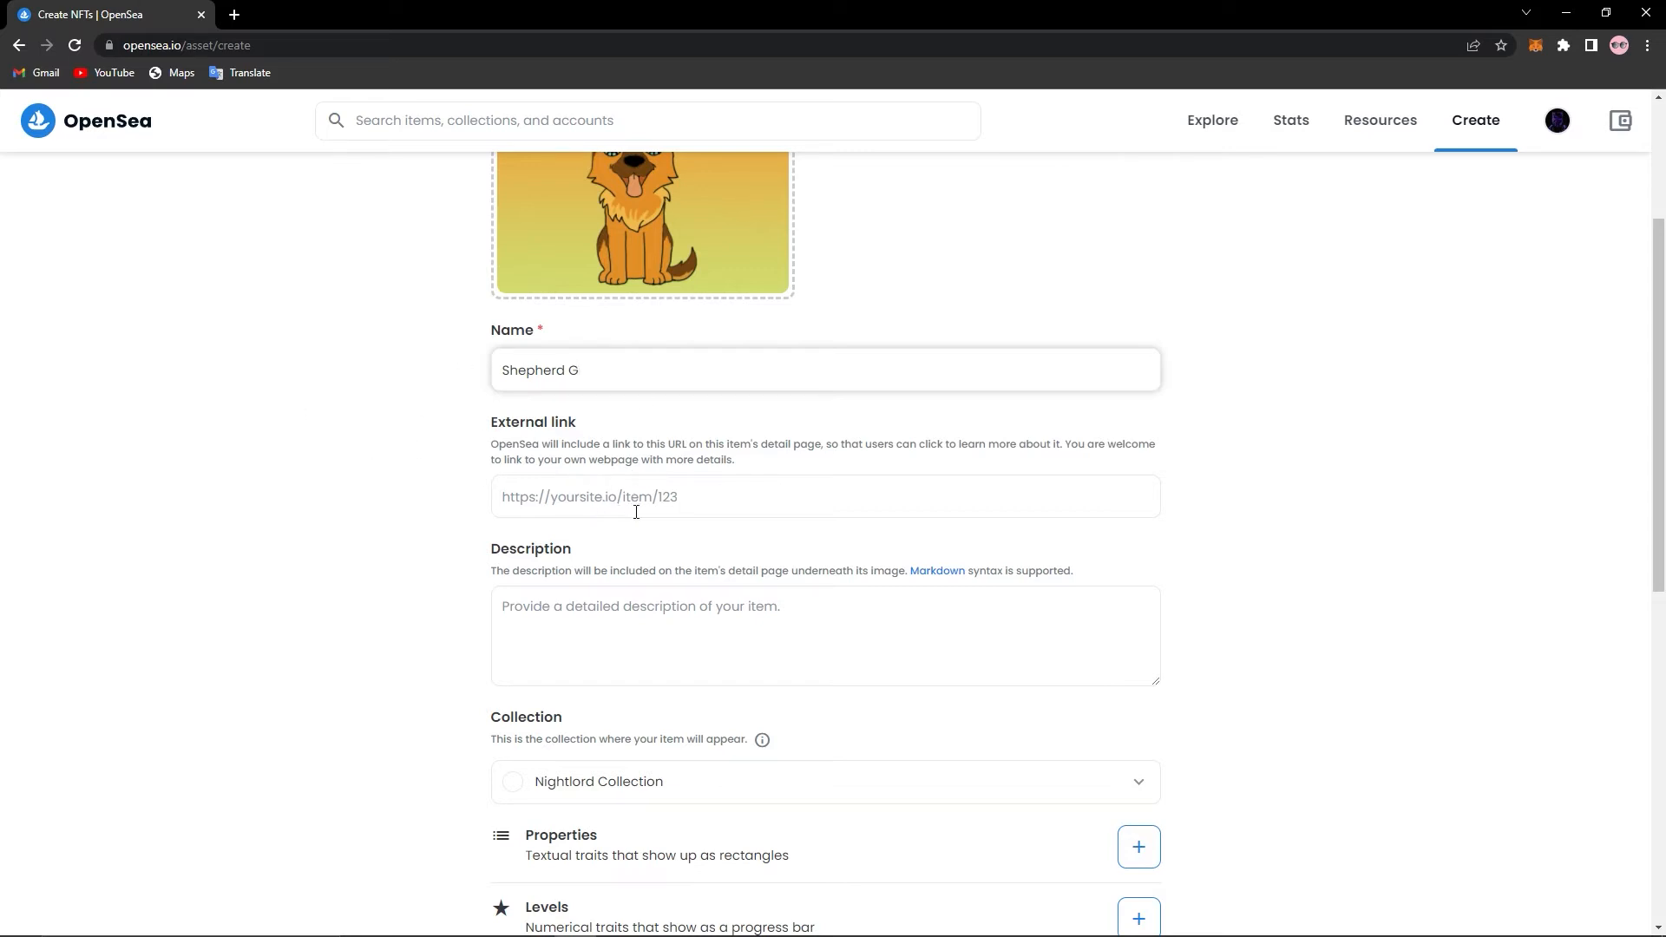
{"action": "scroll", "coordinate": [607, 551], "scroll_direction": "down", "scroll_amount": 1}
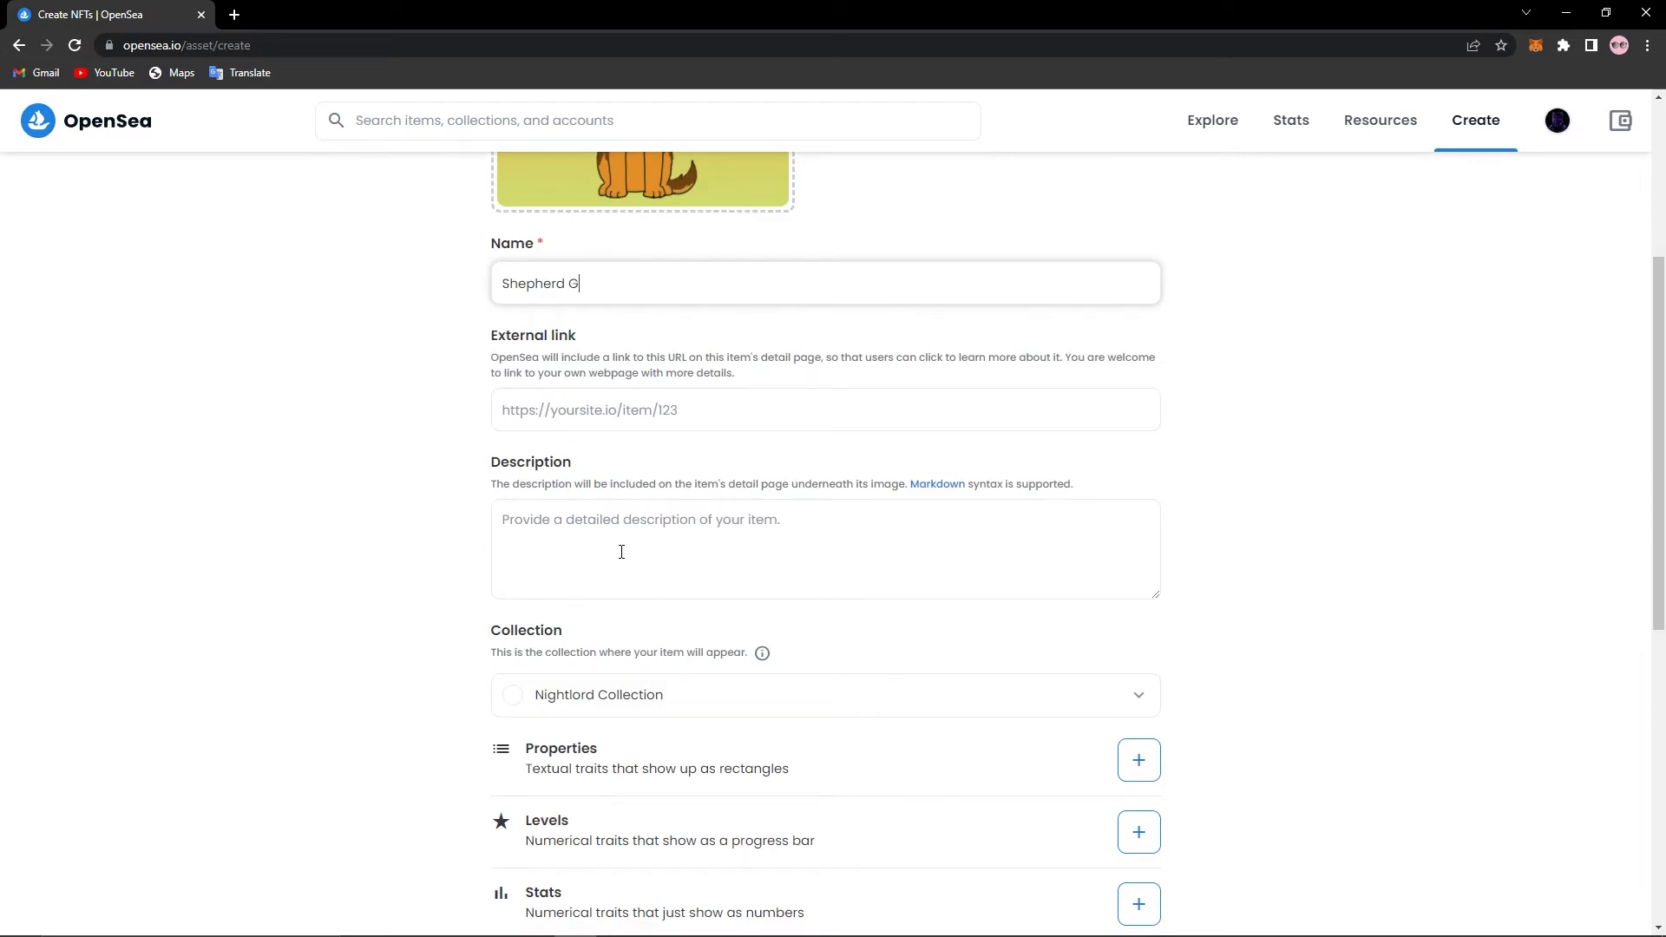
{"action": "left_click", "coordinate": [623, 547]}
{"action": "type", "text": "Created during a Coin Engineer video."}
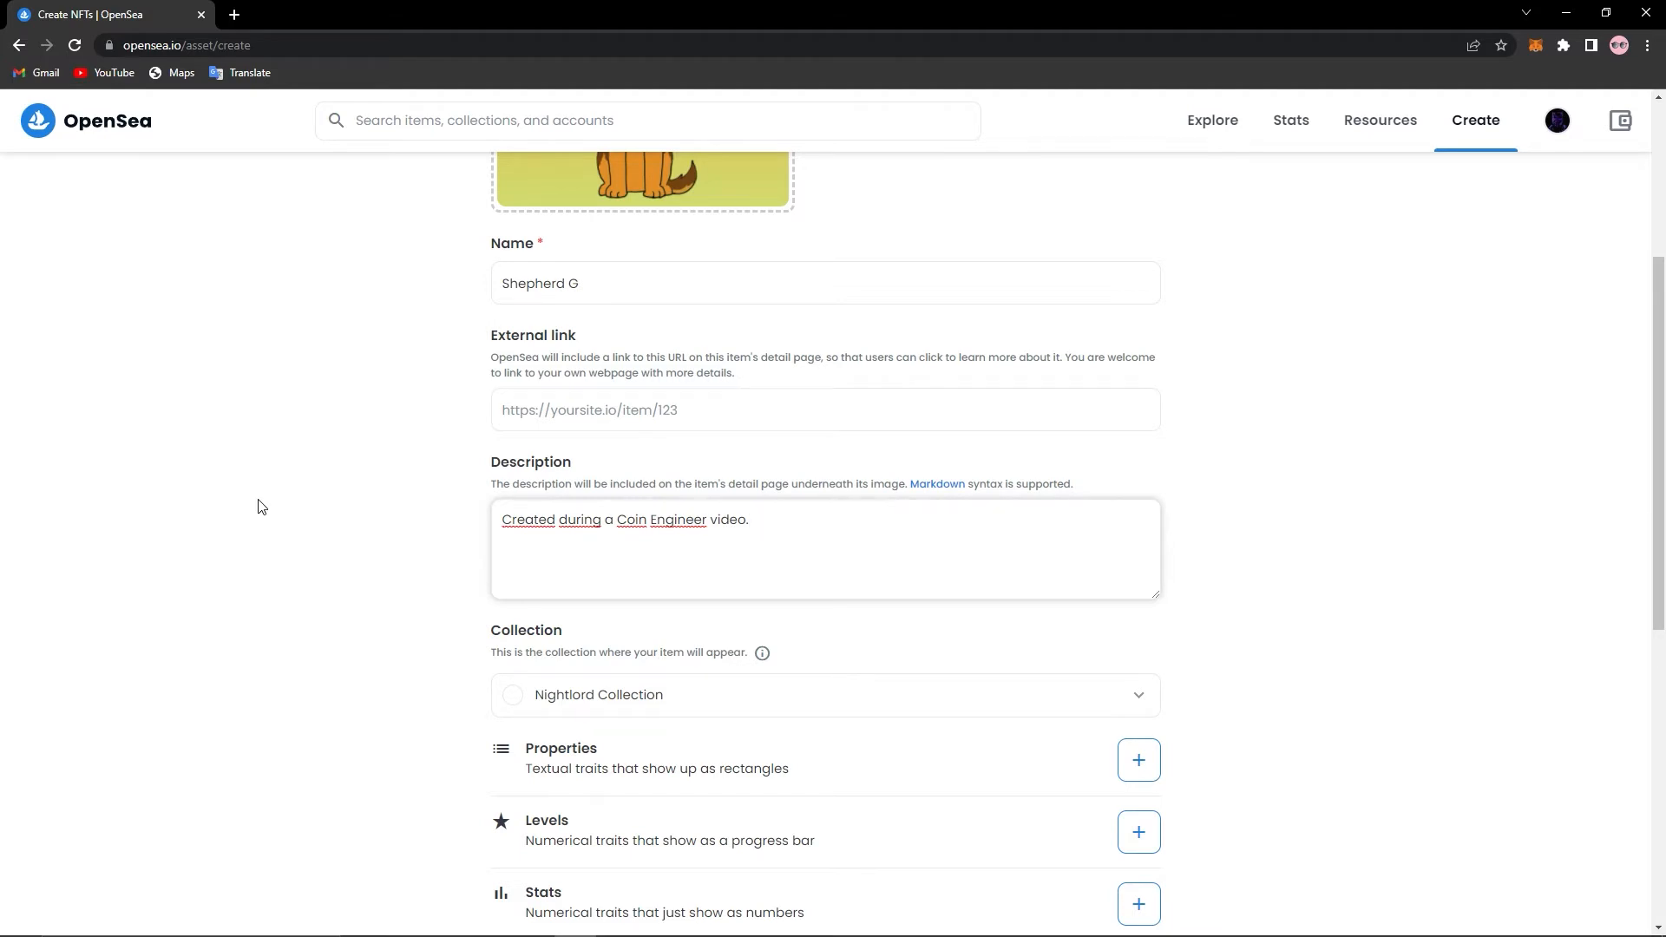
Step: Review the collection, traits and content options, and set the item's blockchain to Polygon
{"action": "scroll", "coordinate": [496, 436], "scroll_direction": "up", "scroll_amount": 2}
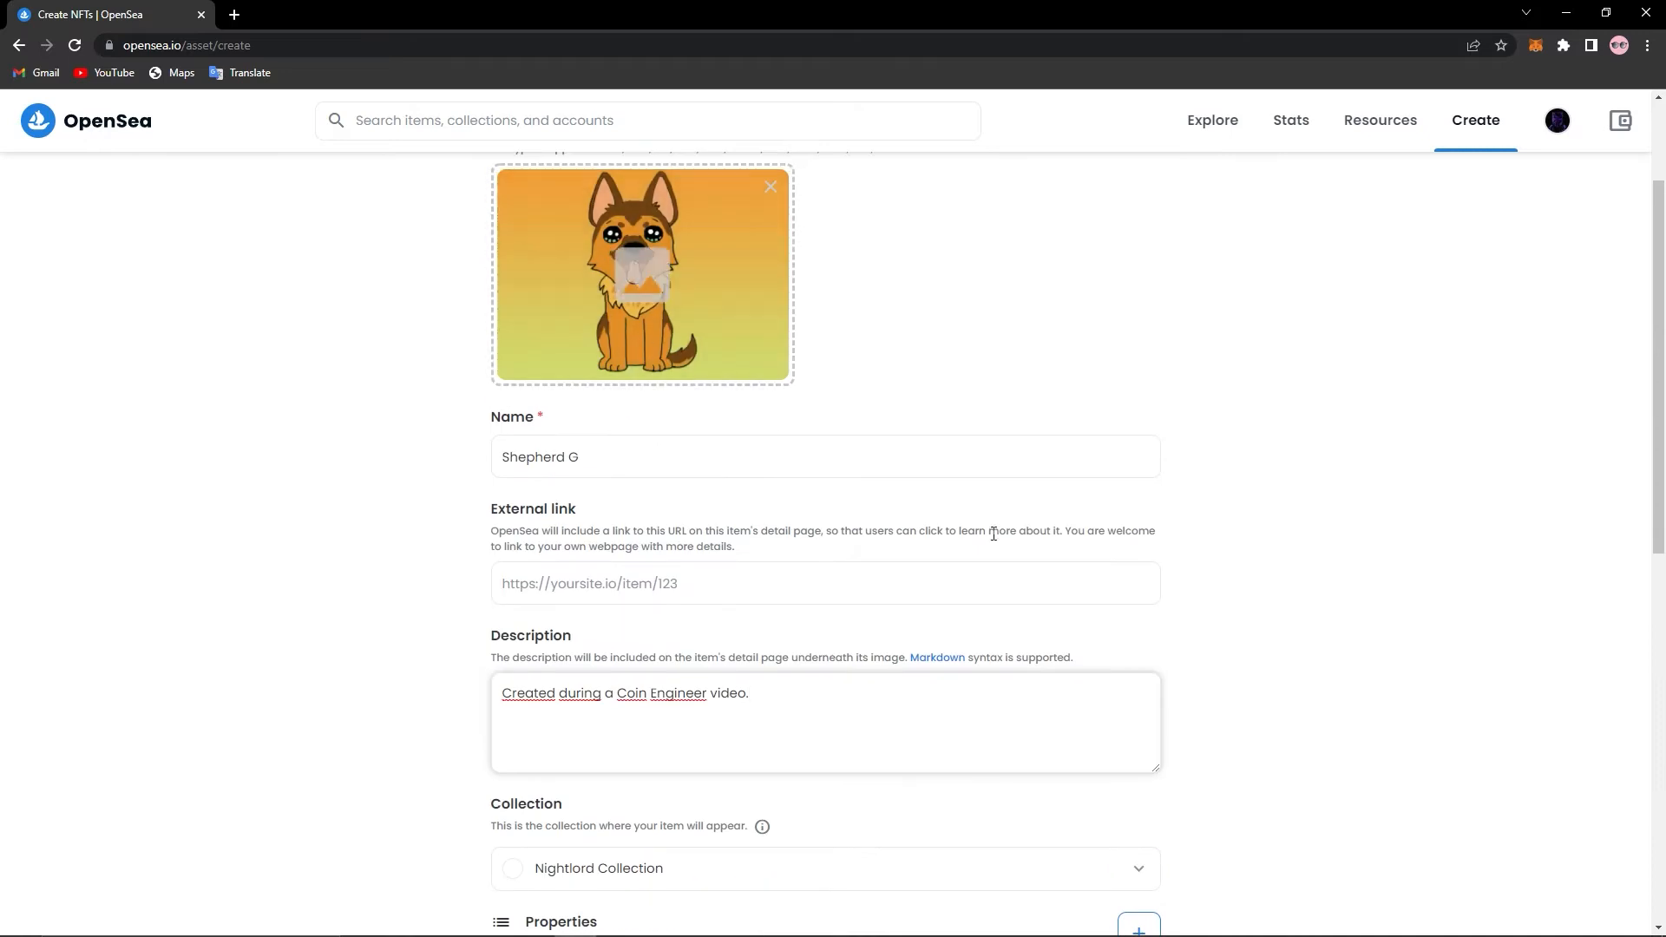
{"action": "scroll", "coordinate": [256, 552], "scroll_direction": "down", "scroll_amount": 1}
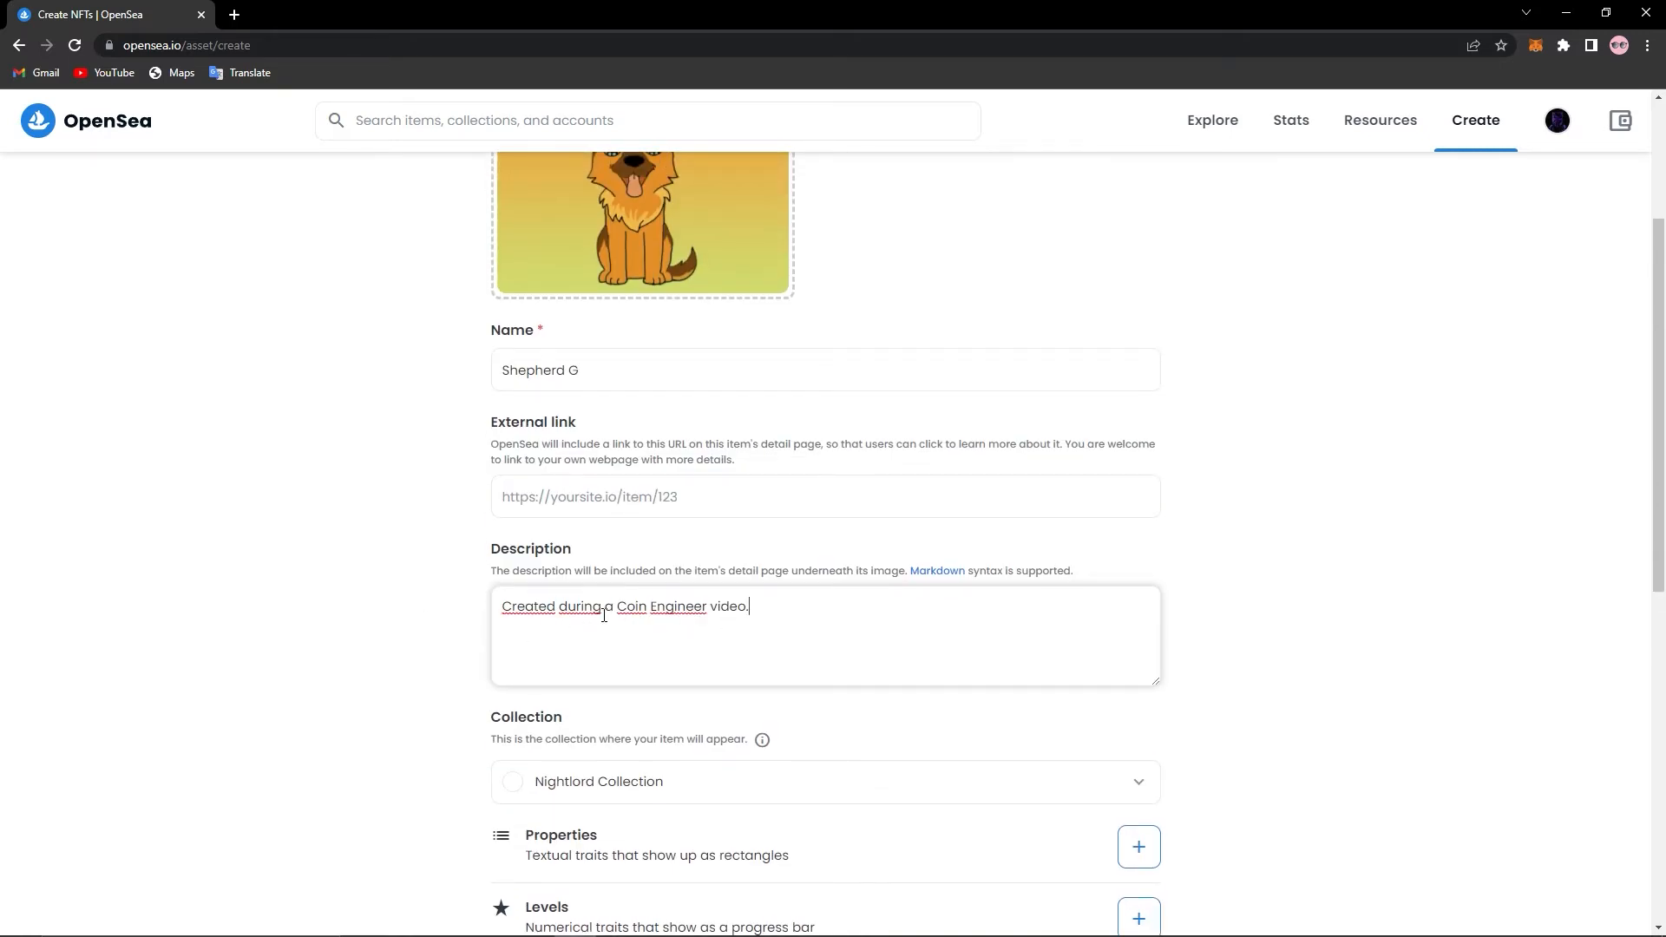
{"action": "scroll", "coordinate": [820, 628], "scroll_direction": "down", "scroll_amount": 4}
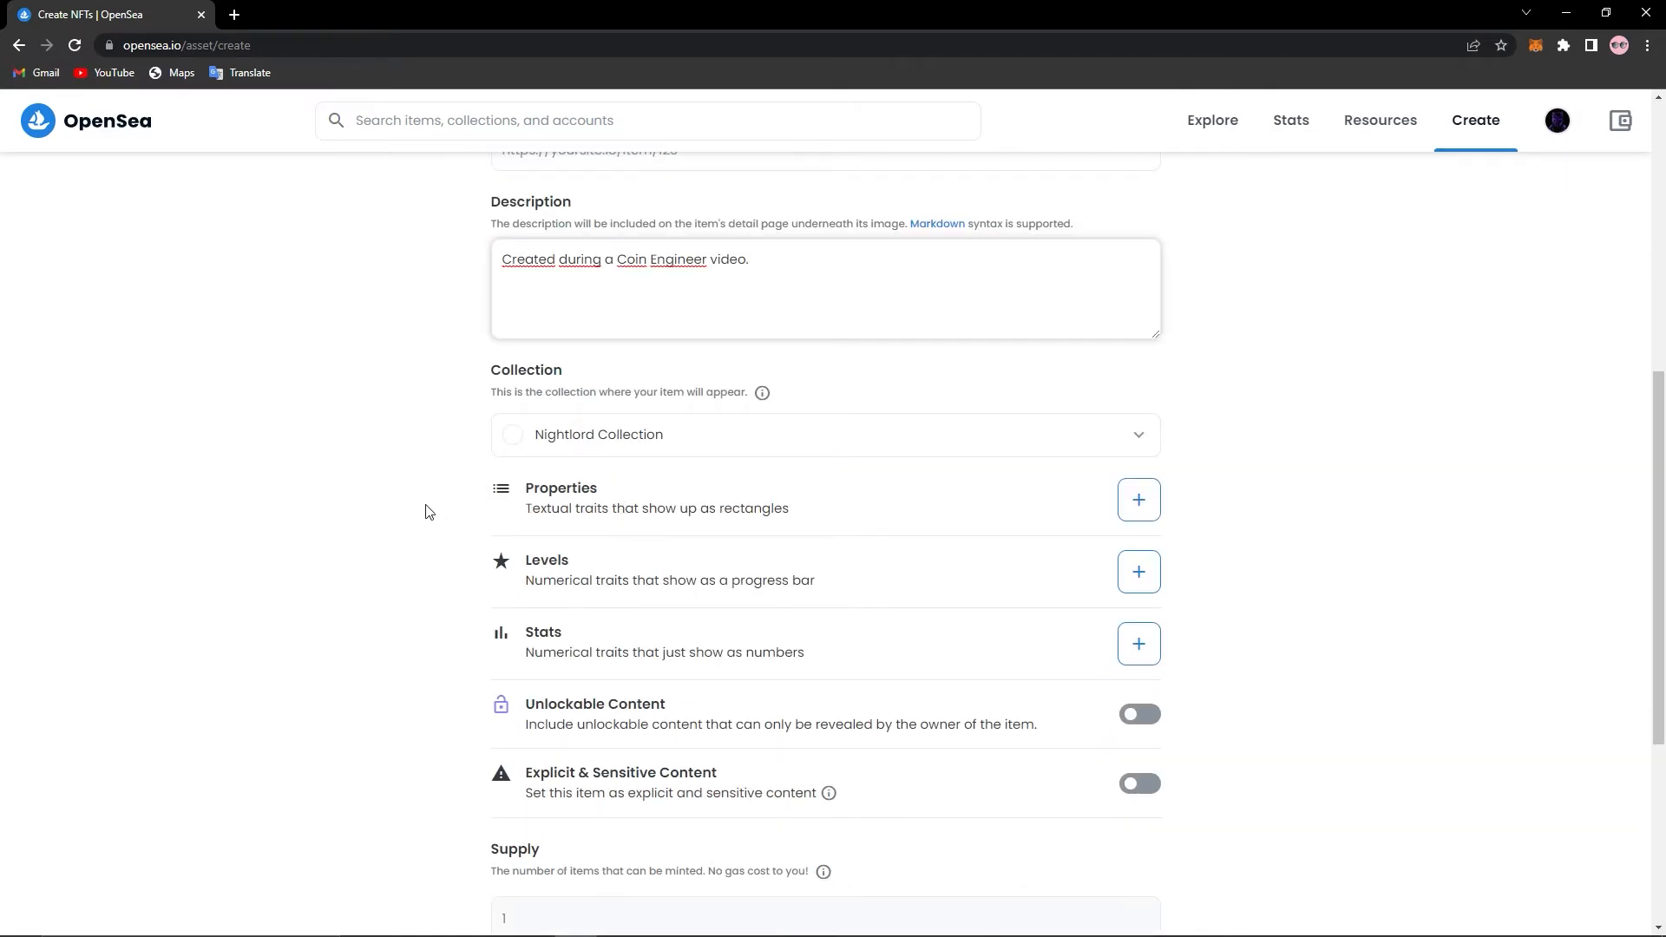
{"action": "scroll", "coordinate": [395, 501], "scroll_direction": "up", "scroll_amount": 3}
{"action": "scroll", "coordinate": [434, 456], "scroll_direction": "down", "scroll_amount": 4}
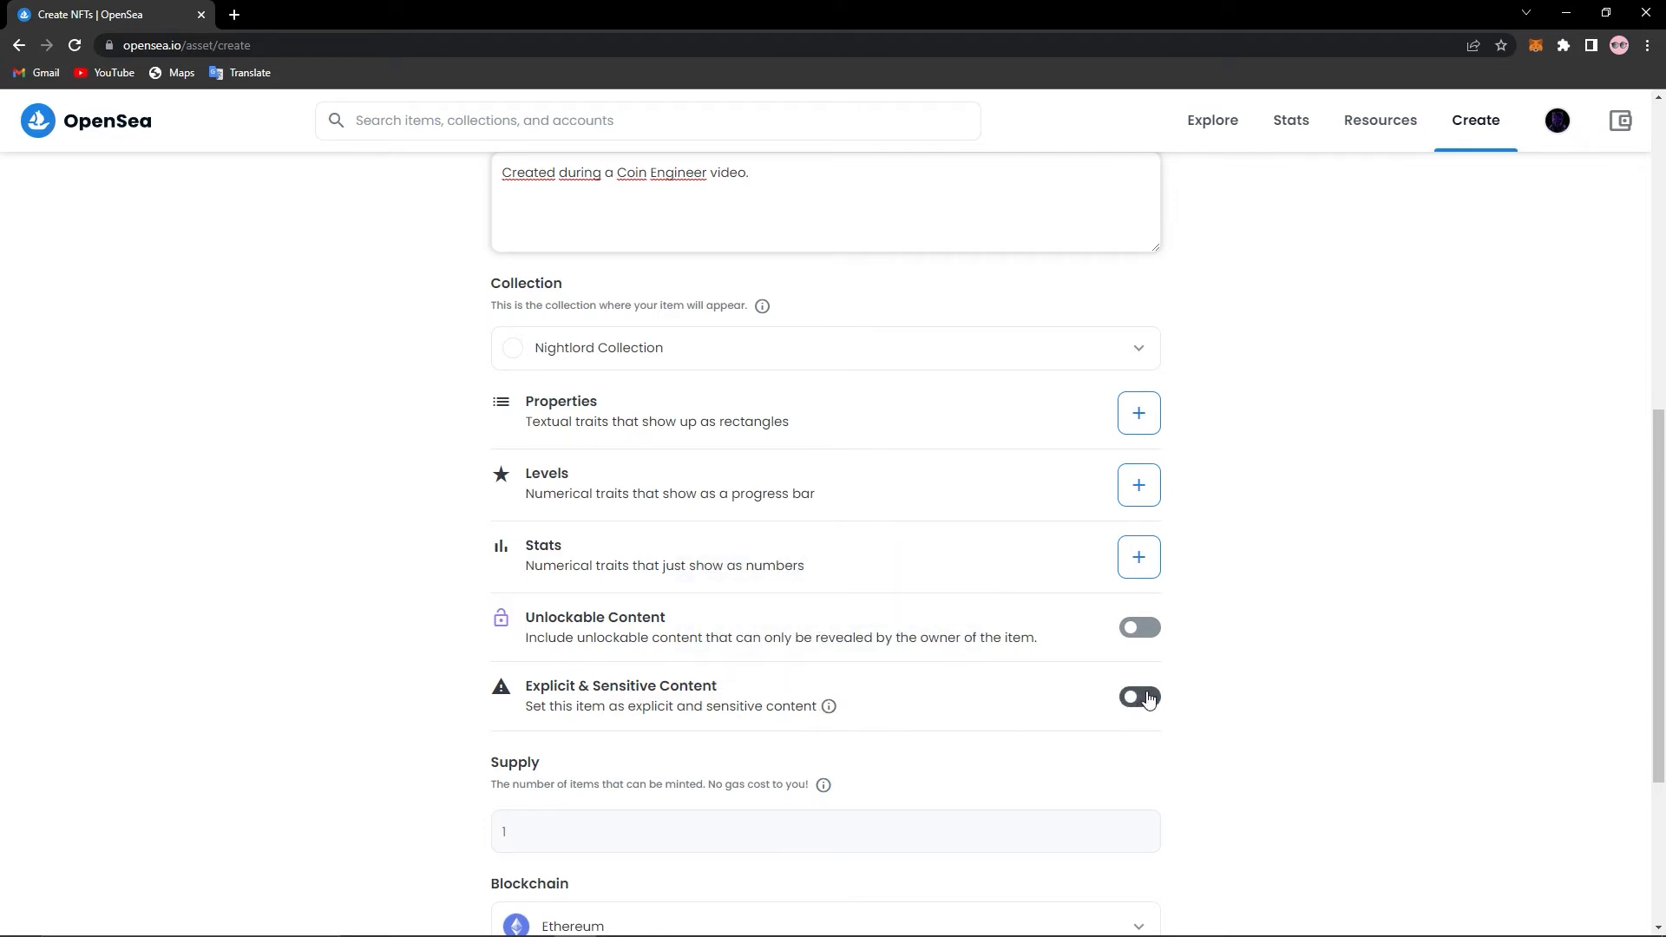
{"action": "left_click", "coordinate": [1359, 513]}
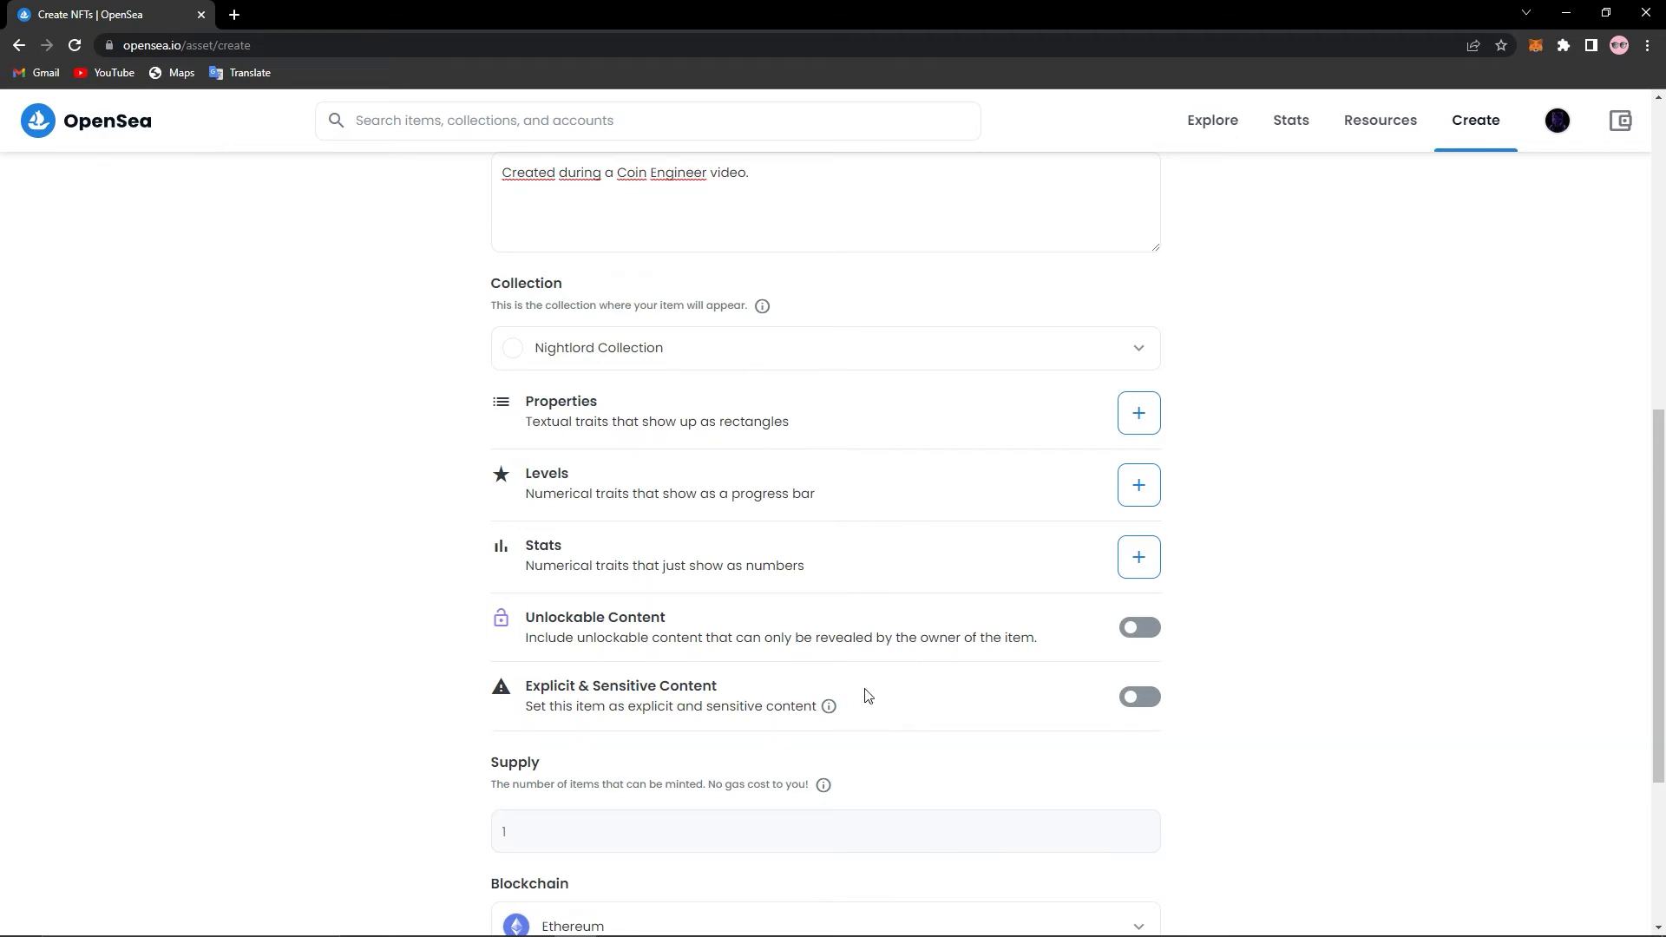
{"action": "scroll", "coordinate": [867, 696], "scroll_direction": "down", "scroll_amount": 4}
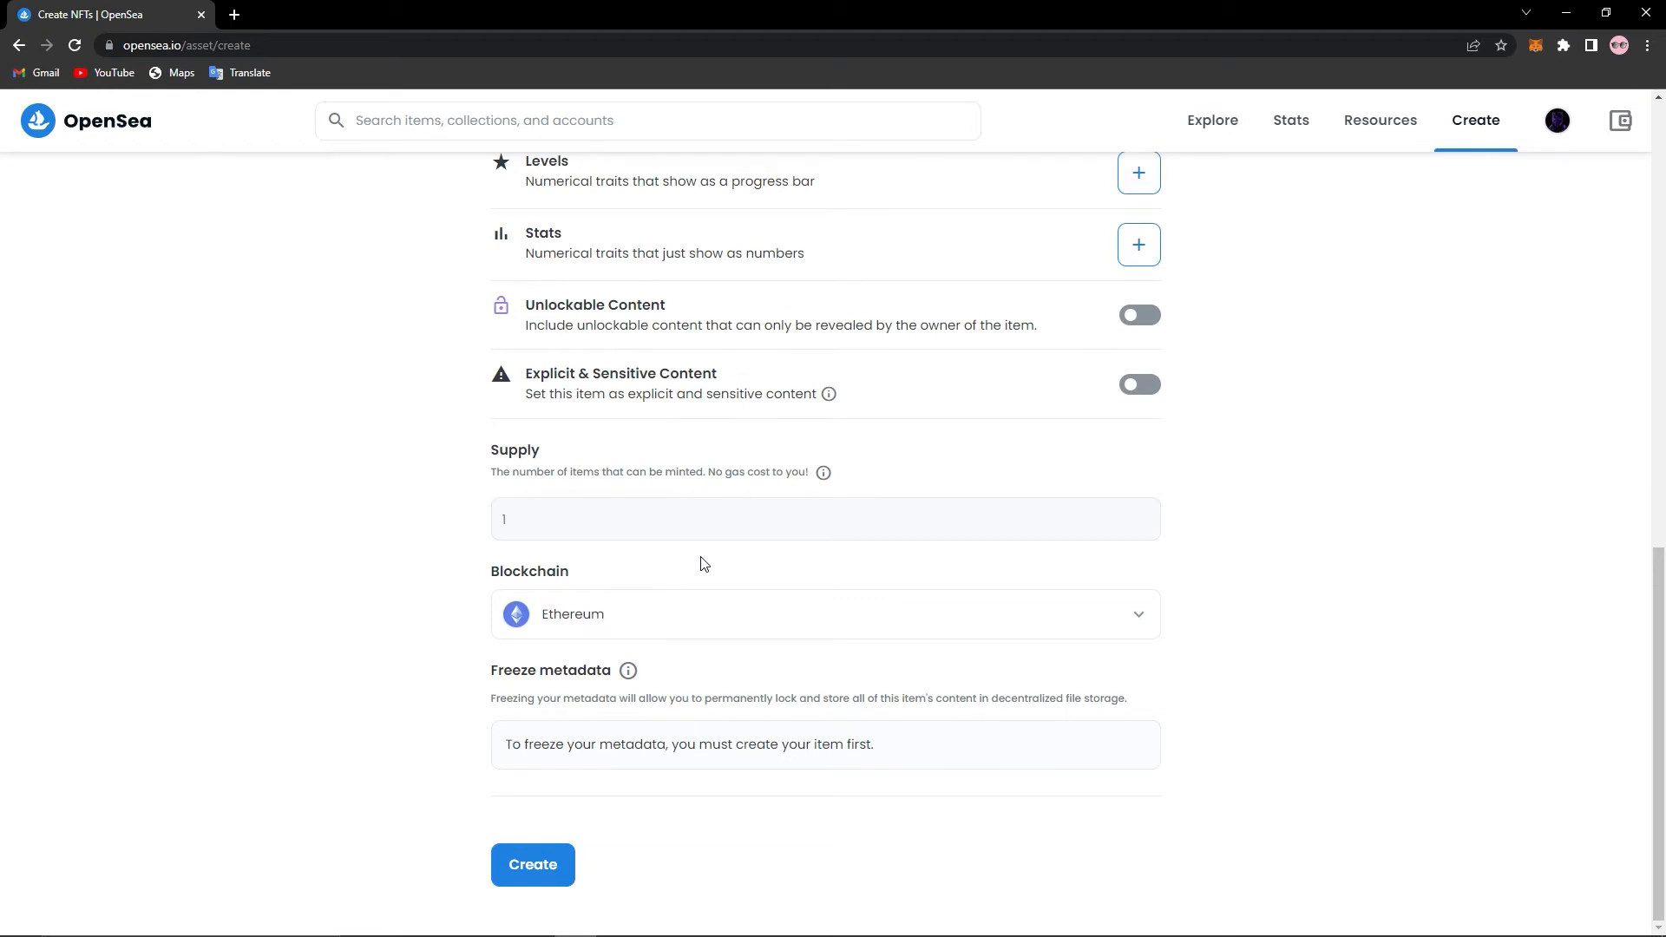
{"action": "left_click", "coordinate": [667, 629]}
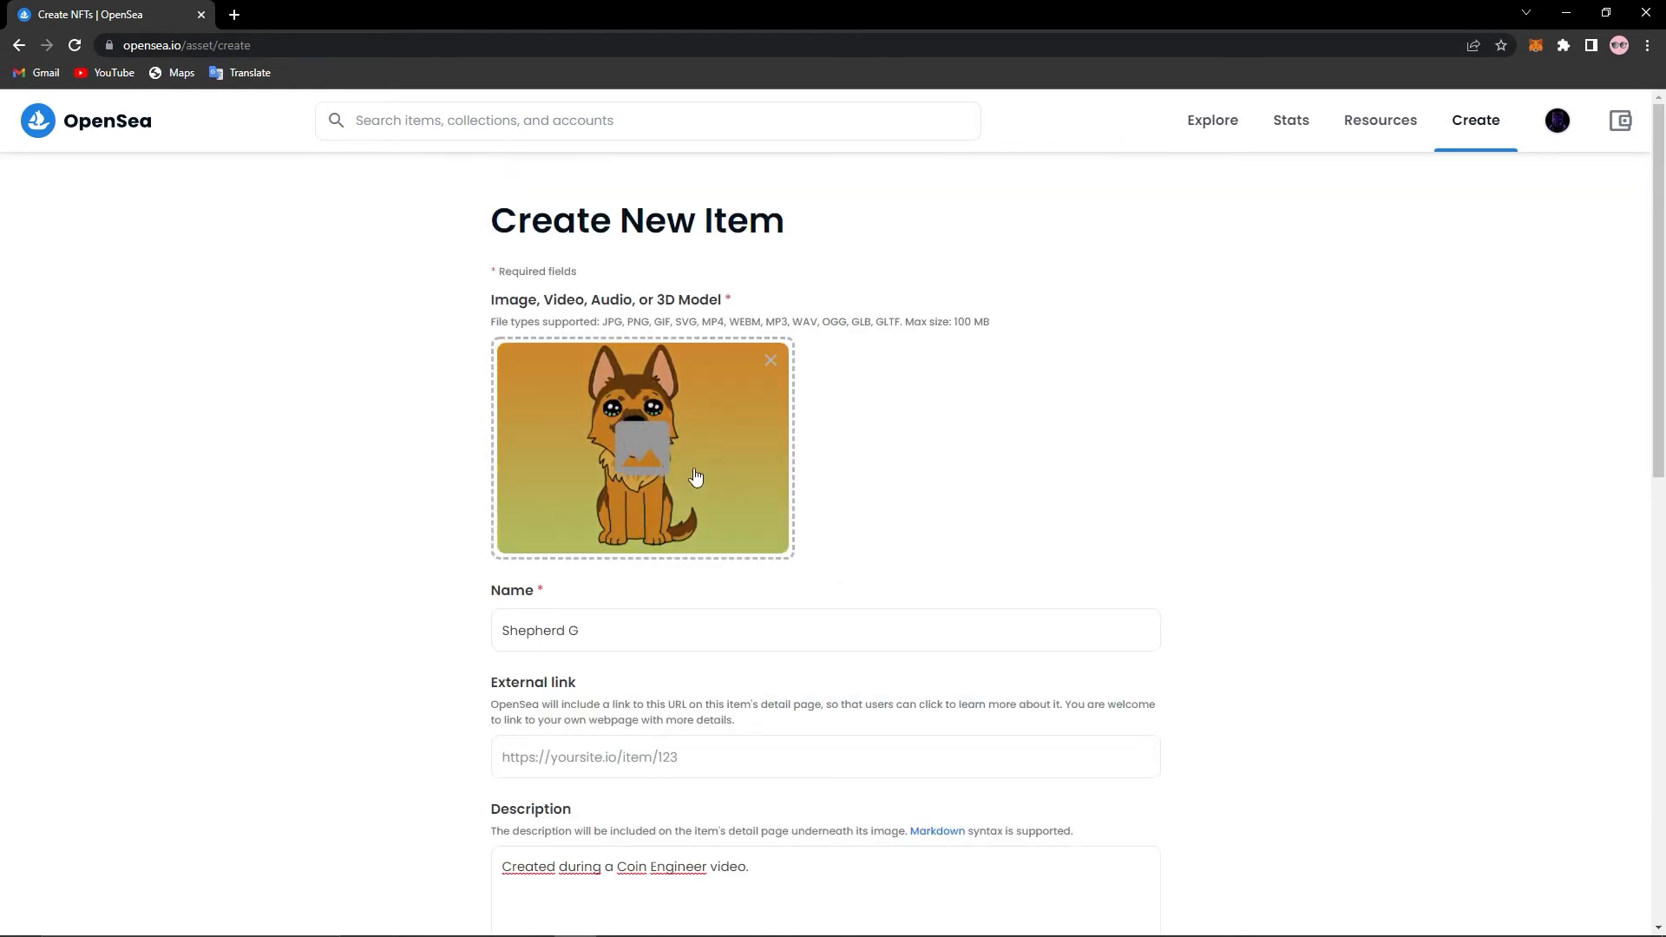
Step: Create the Shepherd G item, complete the robot check and dismiss the creation notice
{"action": "scroll", "coordinate": [726, 472], "scroll_direction": "down", "scroll_amount": 2}
{"action": "scroll", "coordinate": [602, 455], "scroll_direction": "down", "scroll_amount": 3}
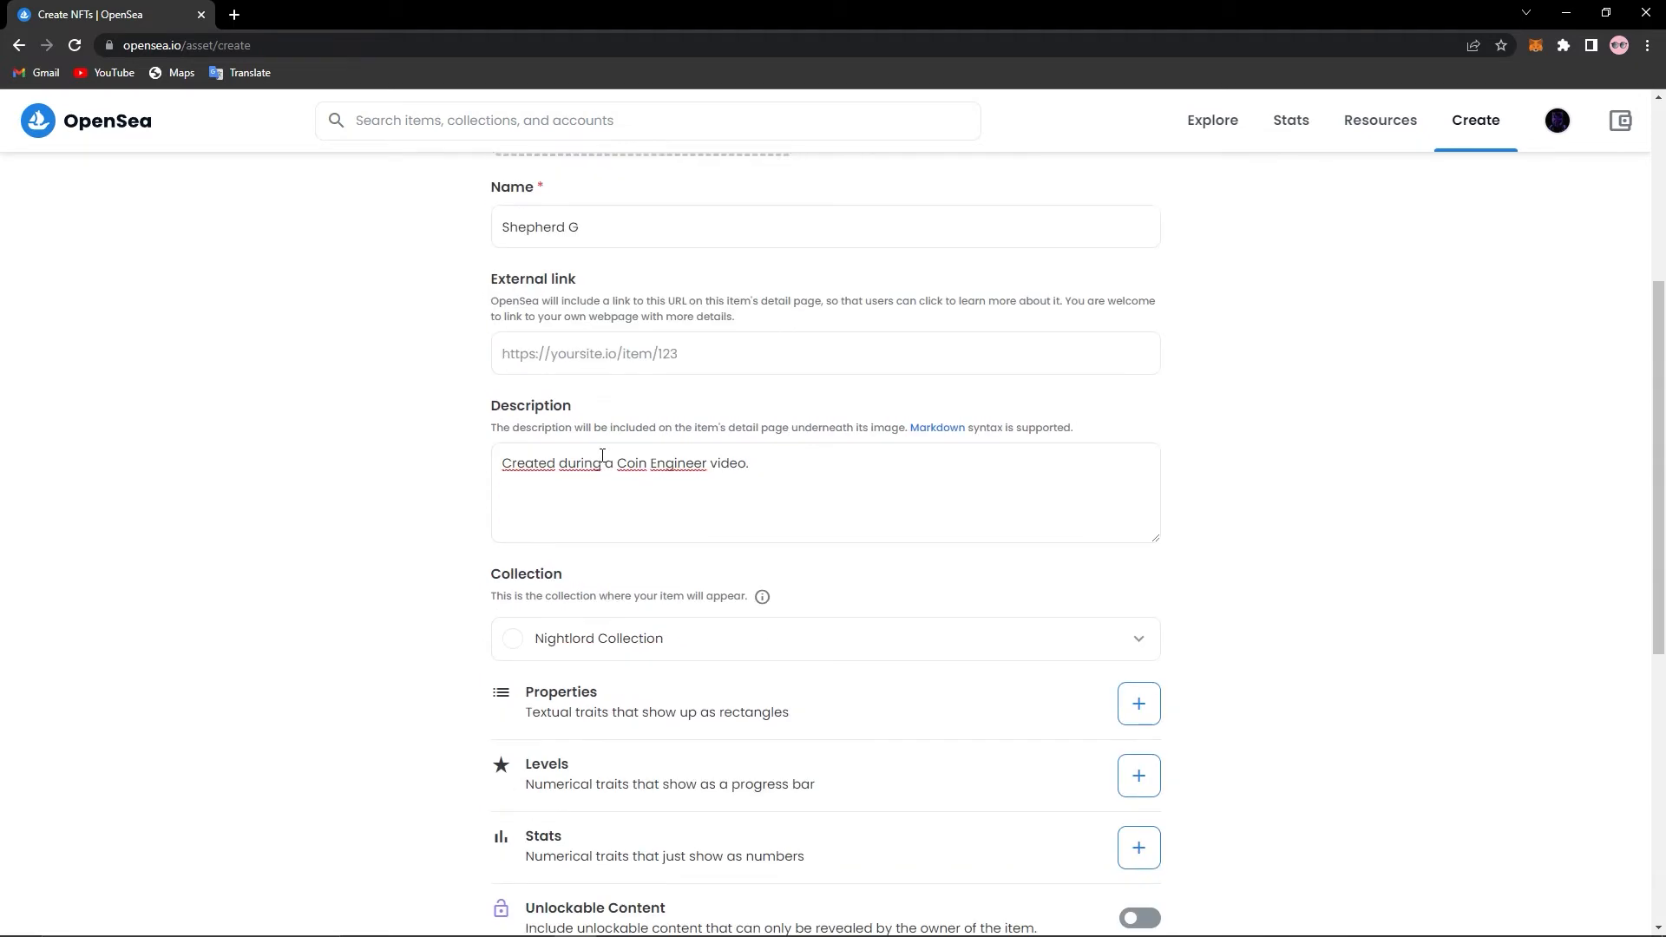
{"action": "scroll", "coordinate": [669, 468], "scroll_direction": "down", "scroll_amount": 6}
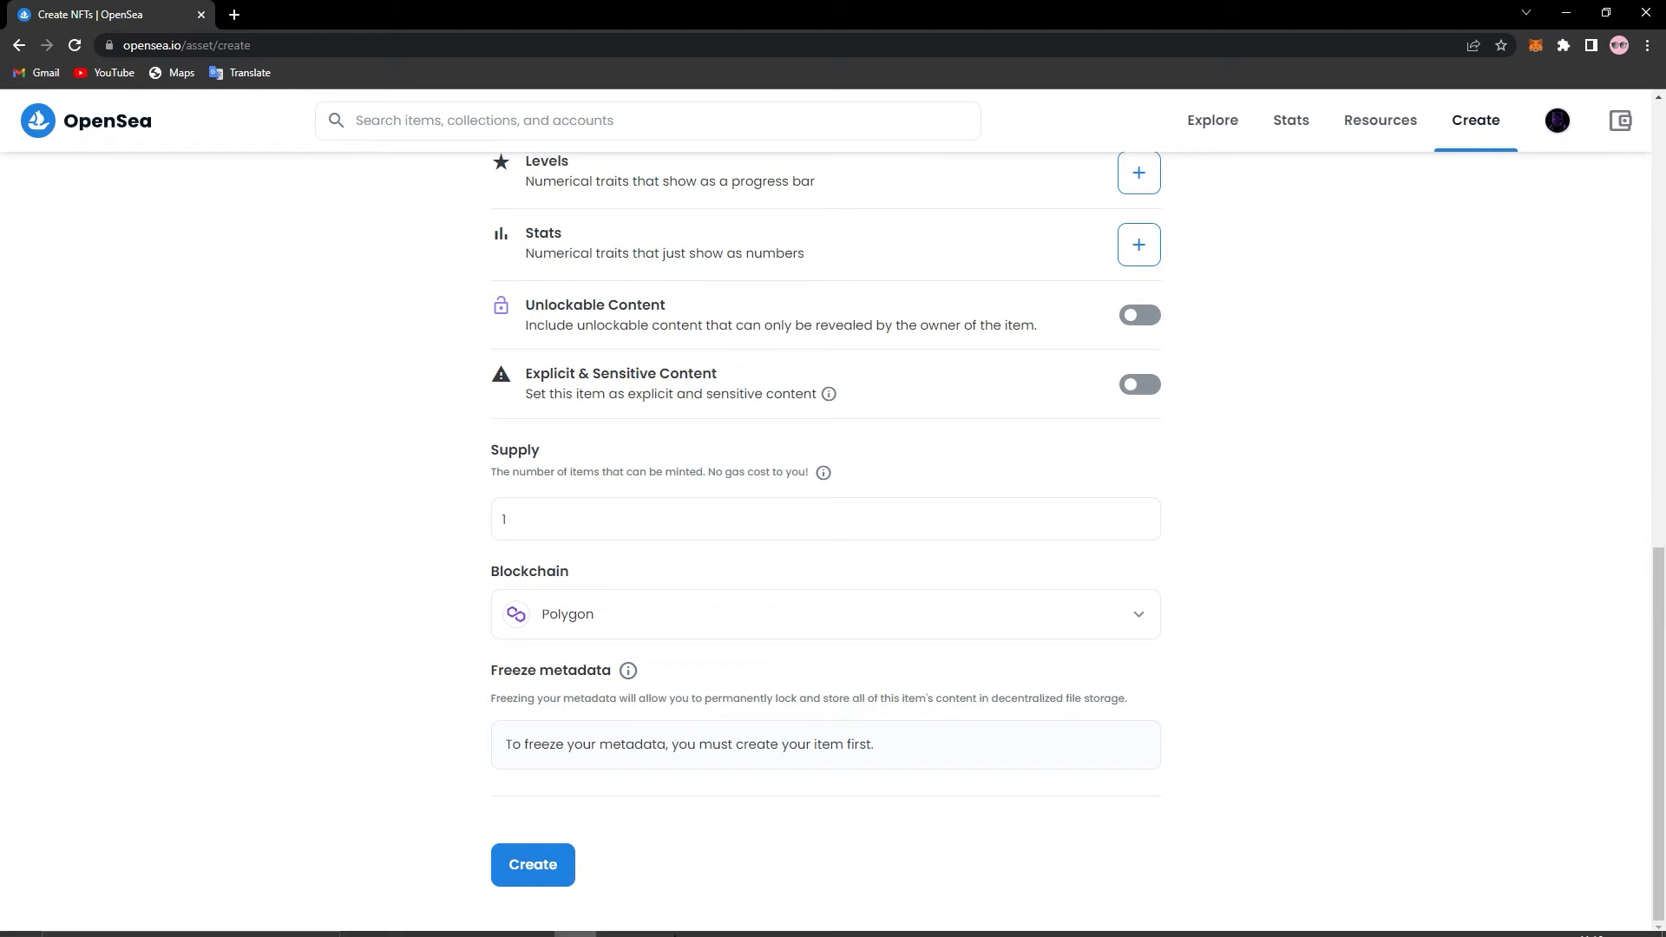
{"action": "left_click", "coordinate": [560, 866]}
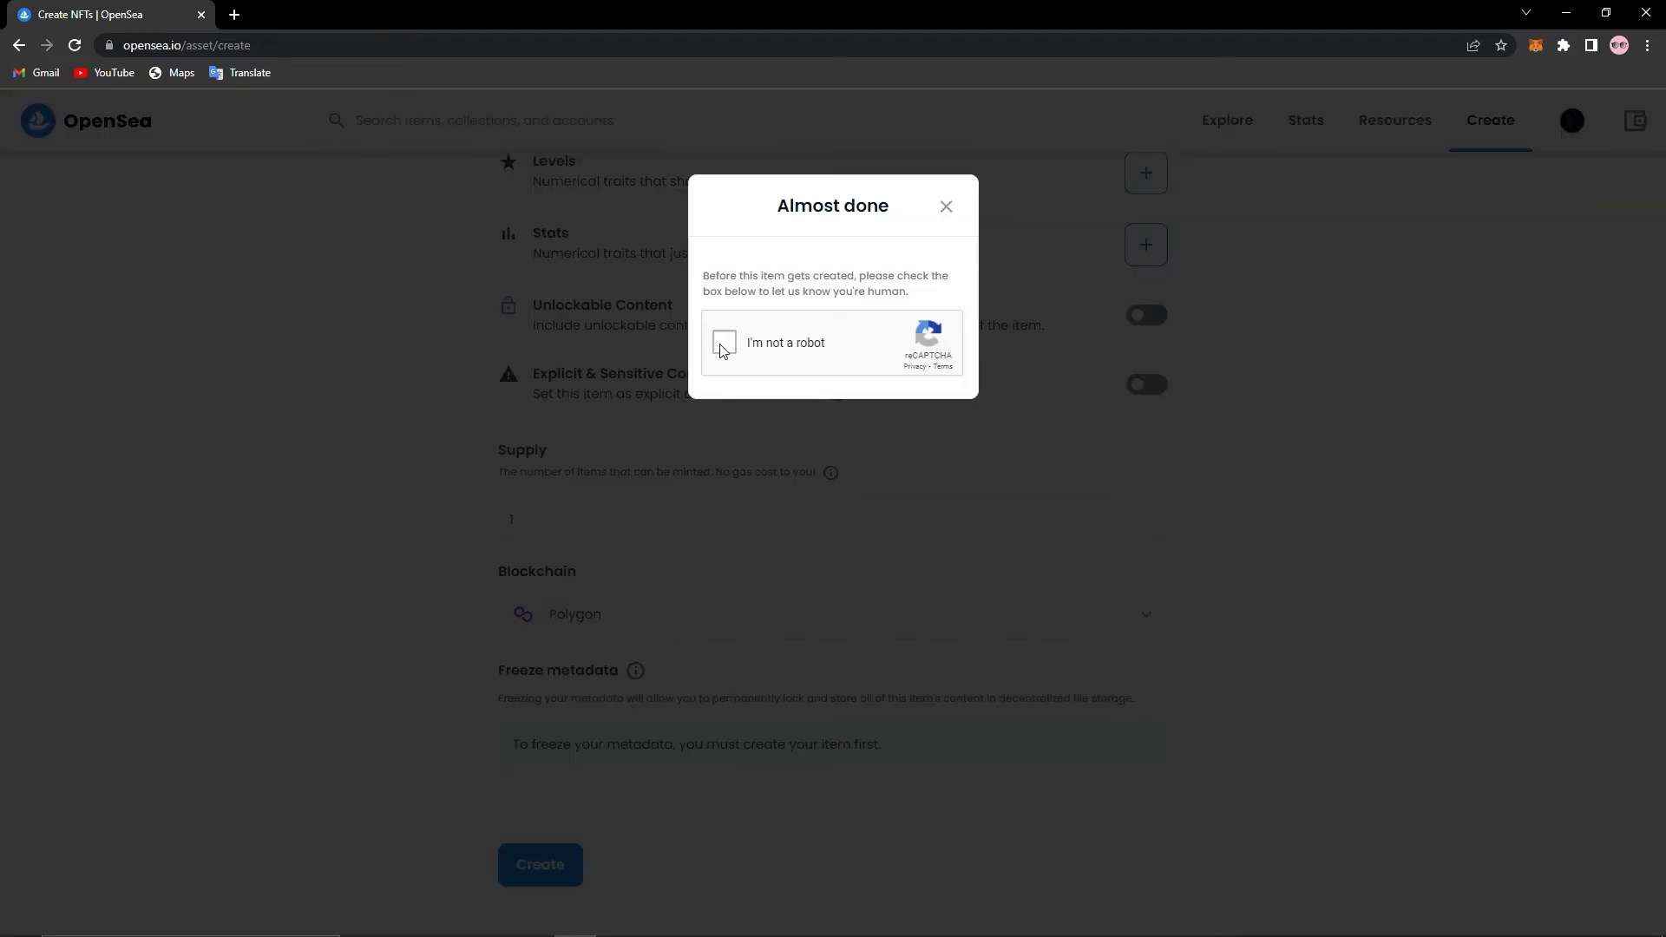
{"action": "left_click", "coordinate": [723, 344]}
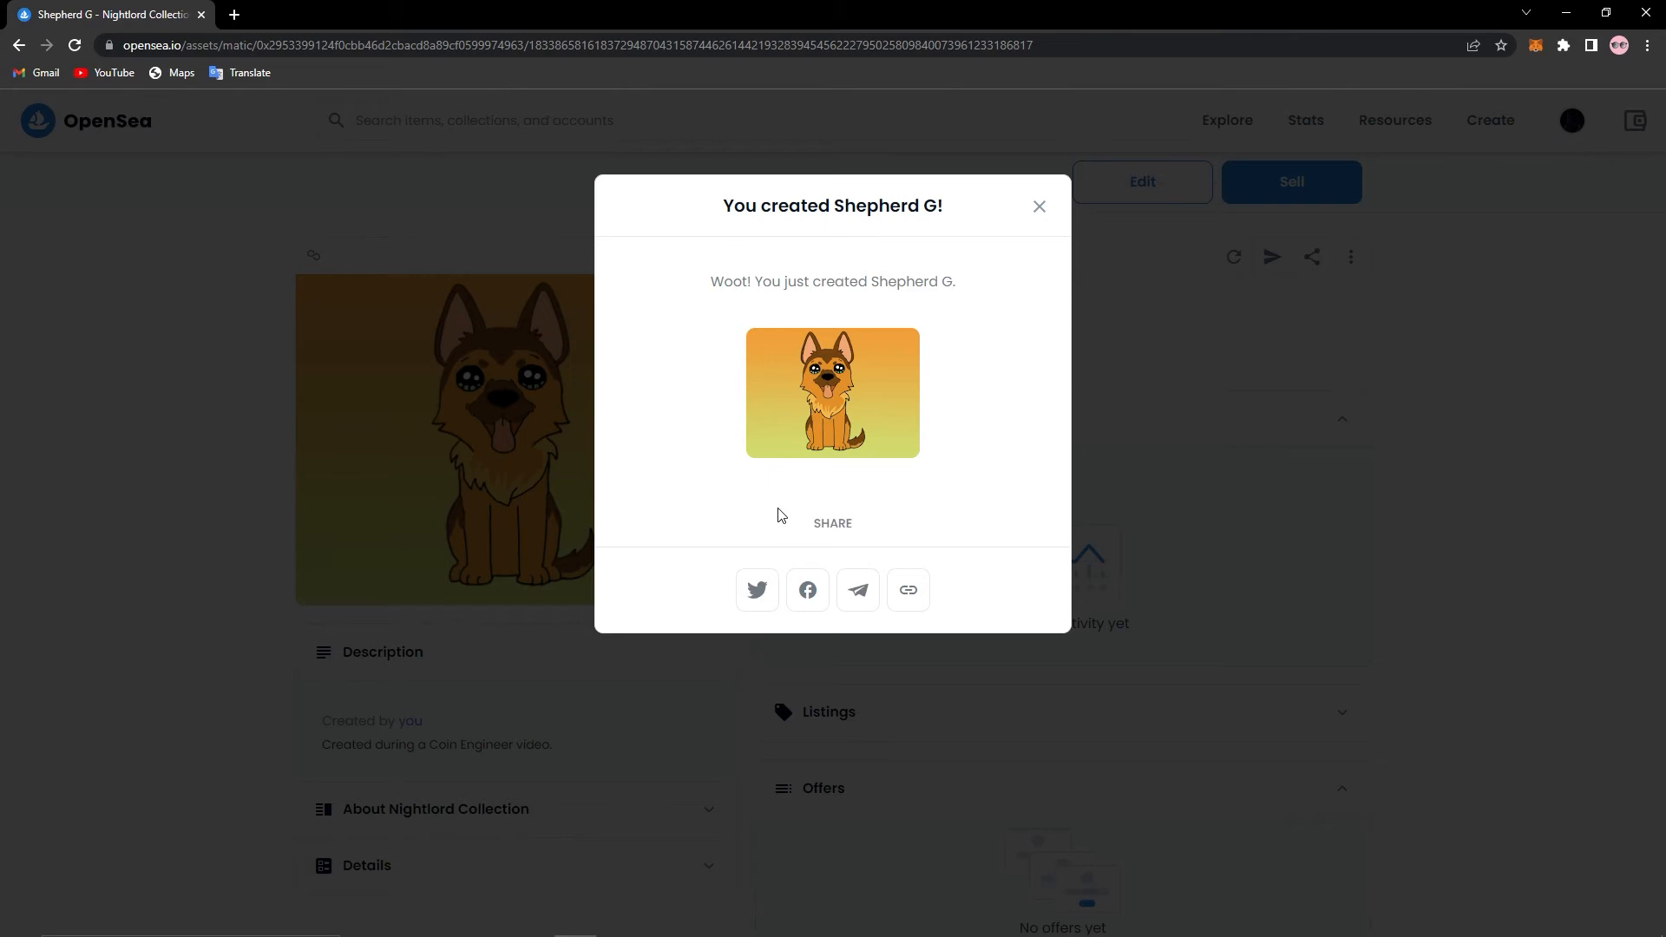
{"action": "left_click", "coordinate": [1038, 206]}
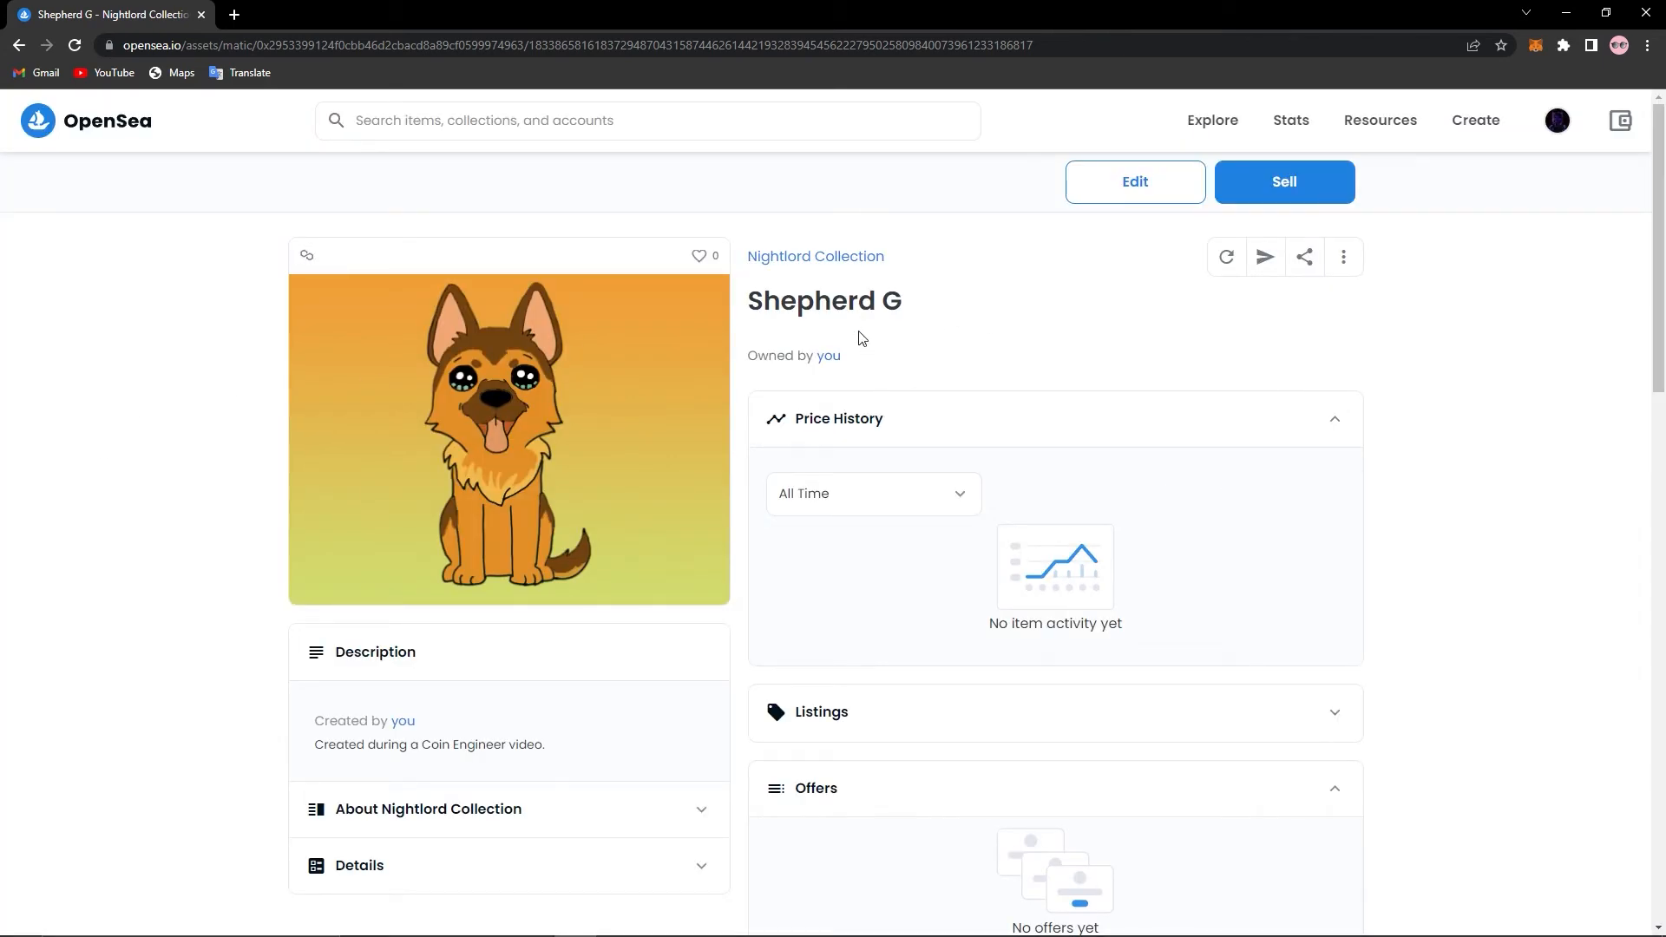
Step: Look over the Shepherd G item page and mark the item as a favorite
{"action": "scroll", "coordinate": [416, 528], "scroll_direction": "down", "scroll_amount": 4}
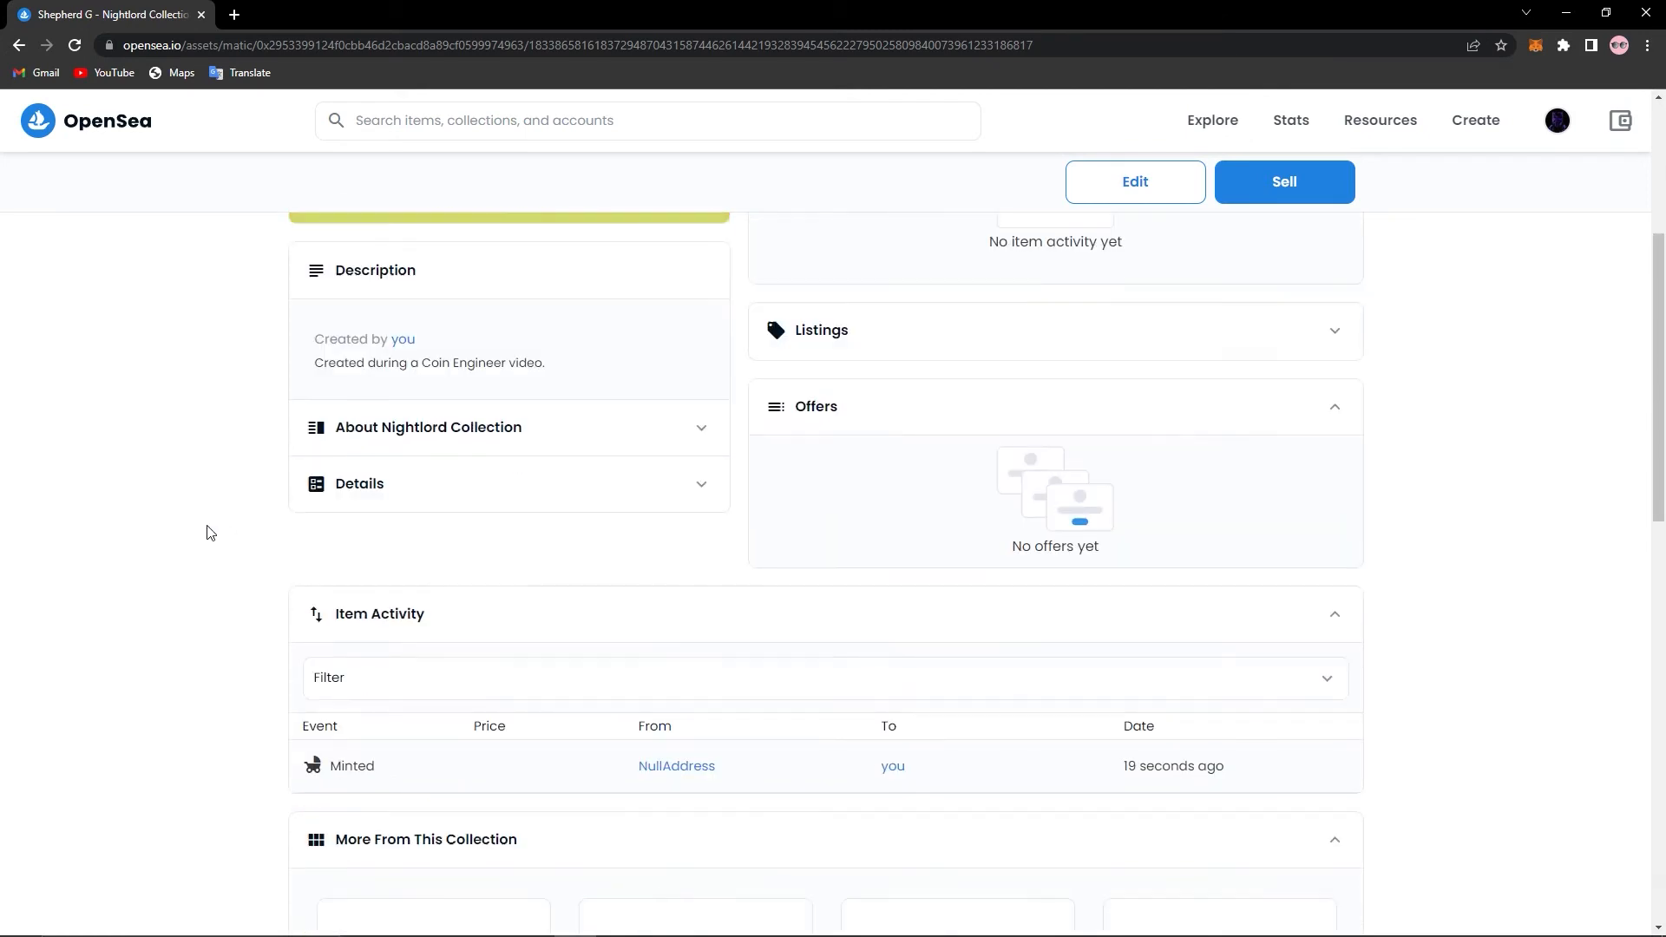
{"action": "scroll", "coordinate": [208, 528], "scroll_direction": "up", "scroll_amount": 4}
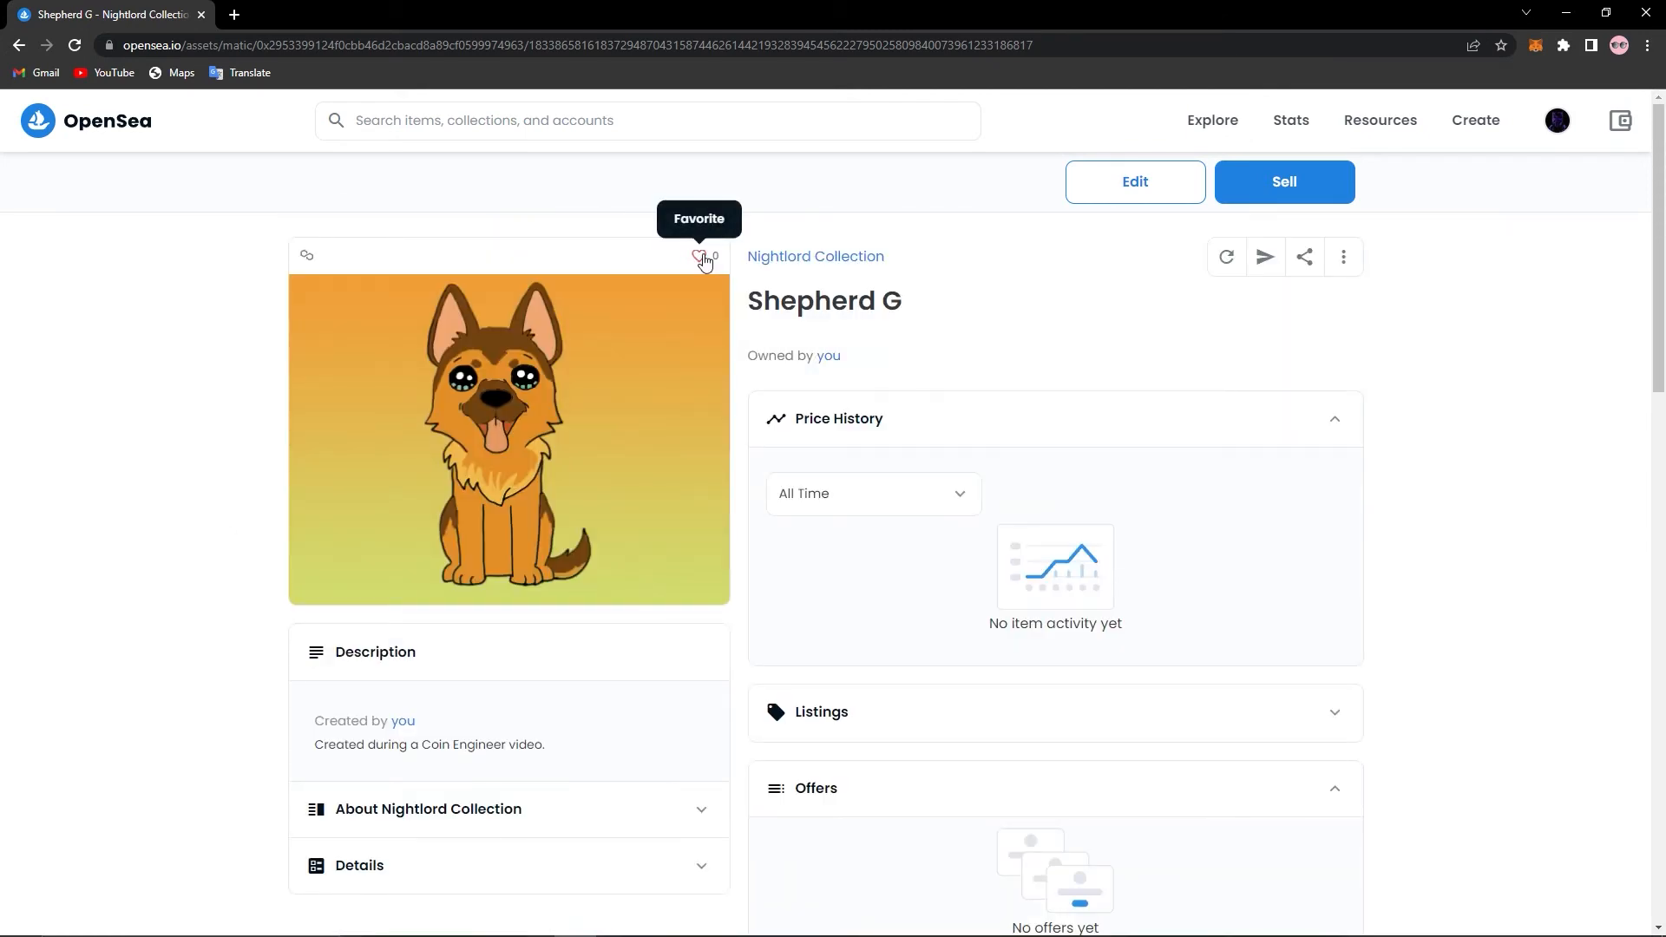
{"action": "left_click", "coordinate": [701, 257]}
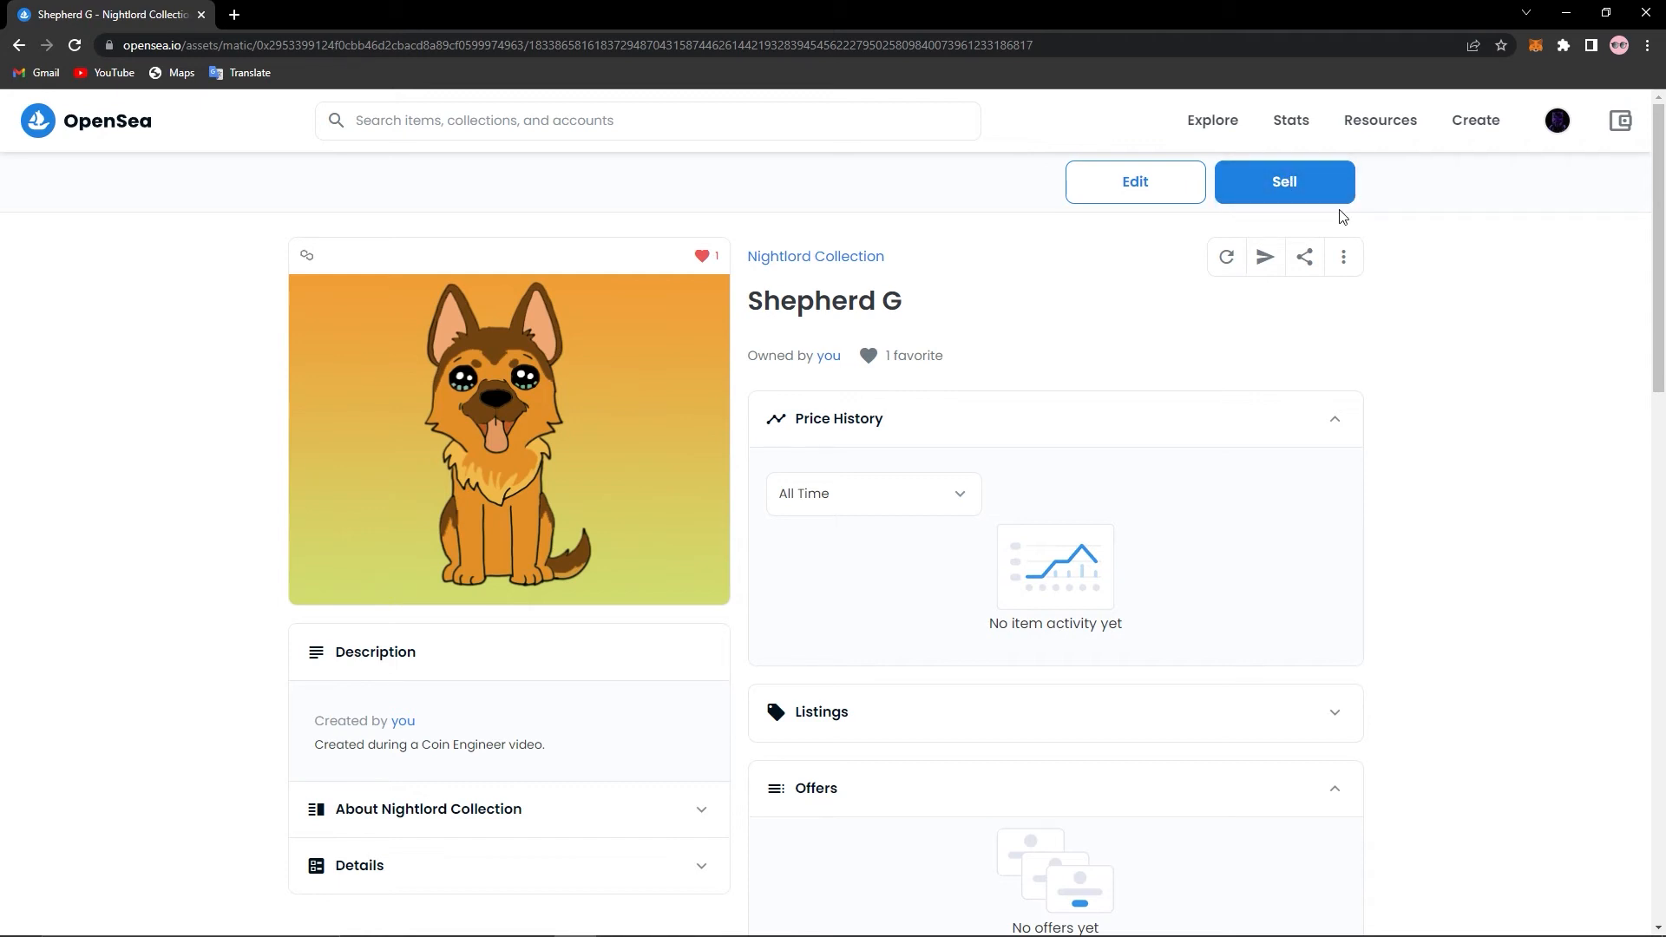
Step: Start a sale listing for Shepherd G with a price of 0.5 ETH and a duration of 6 months
{"action": "left_click", "coordinate": [1301, 185]}
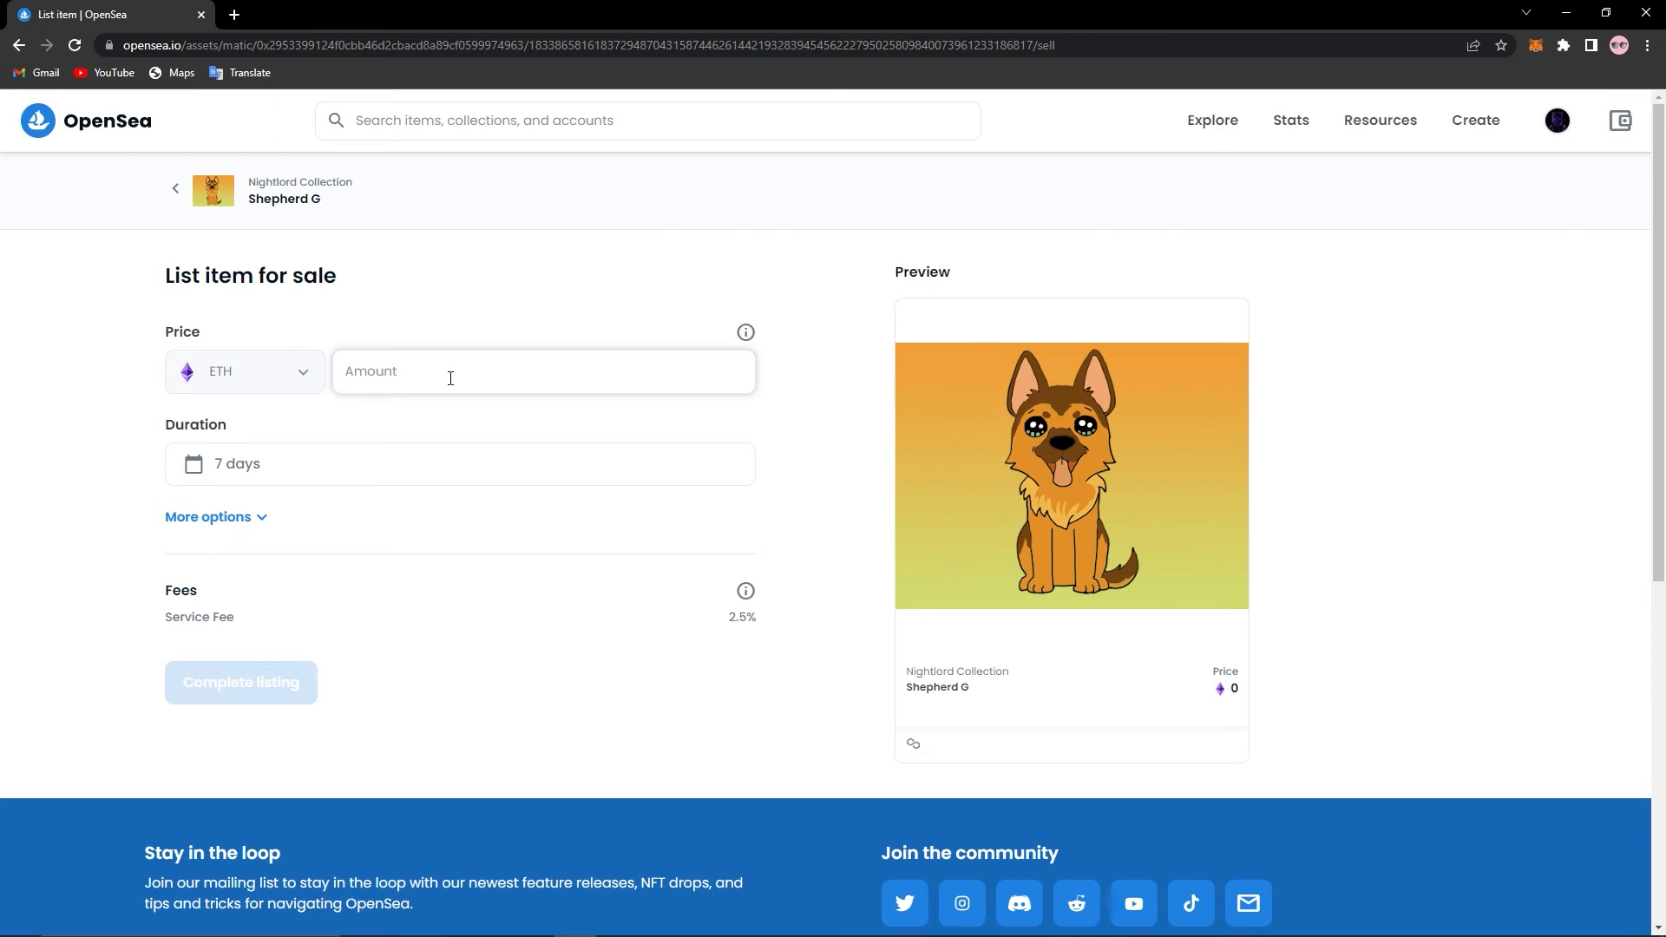
{"action": "type", "text": "0.5"}
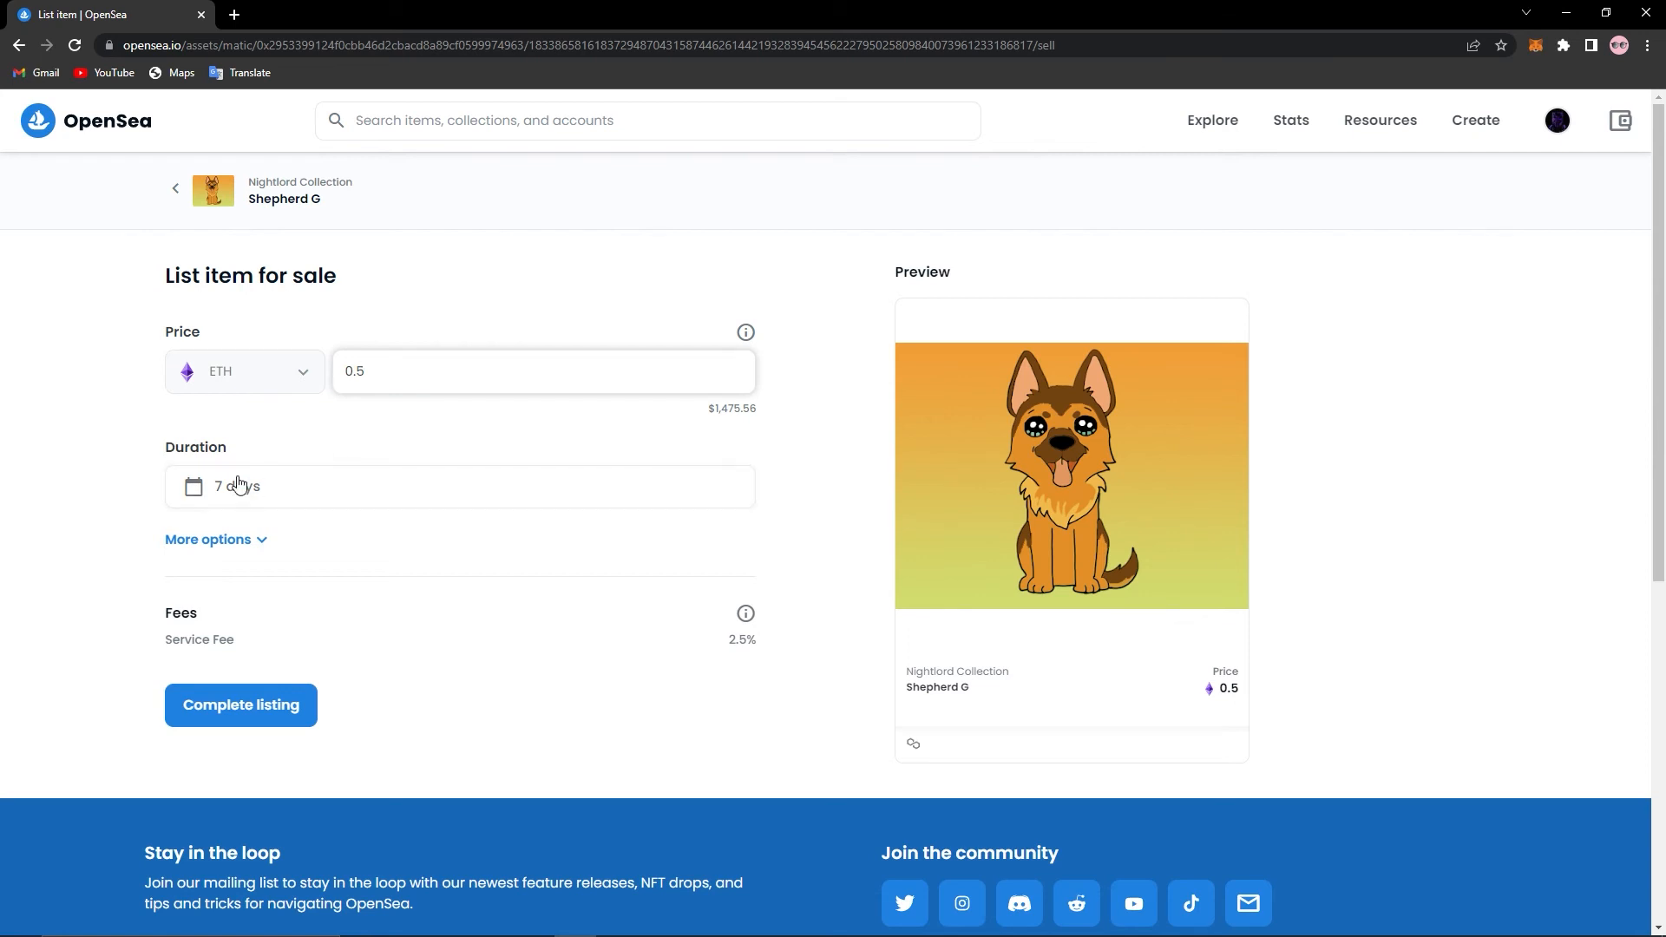
{"action": "left_click", "coordinate": [286, 496]}
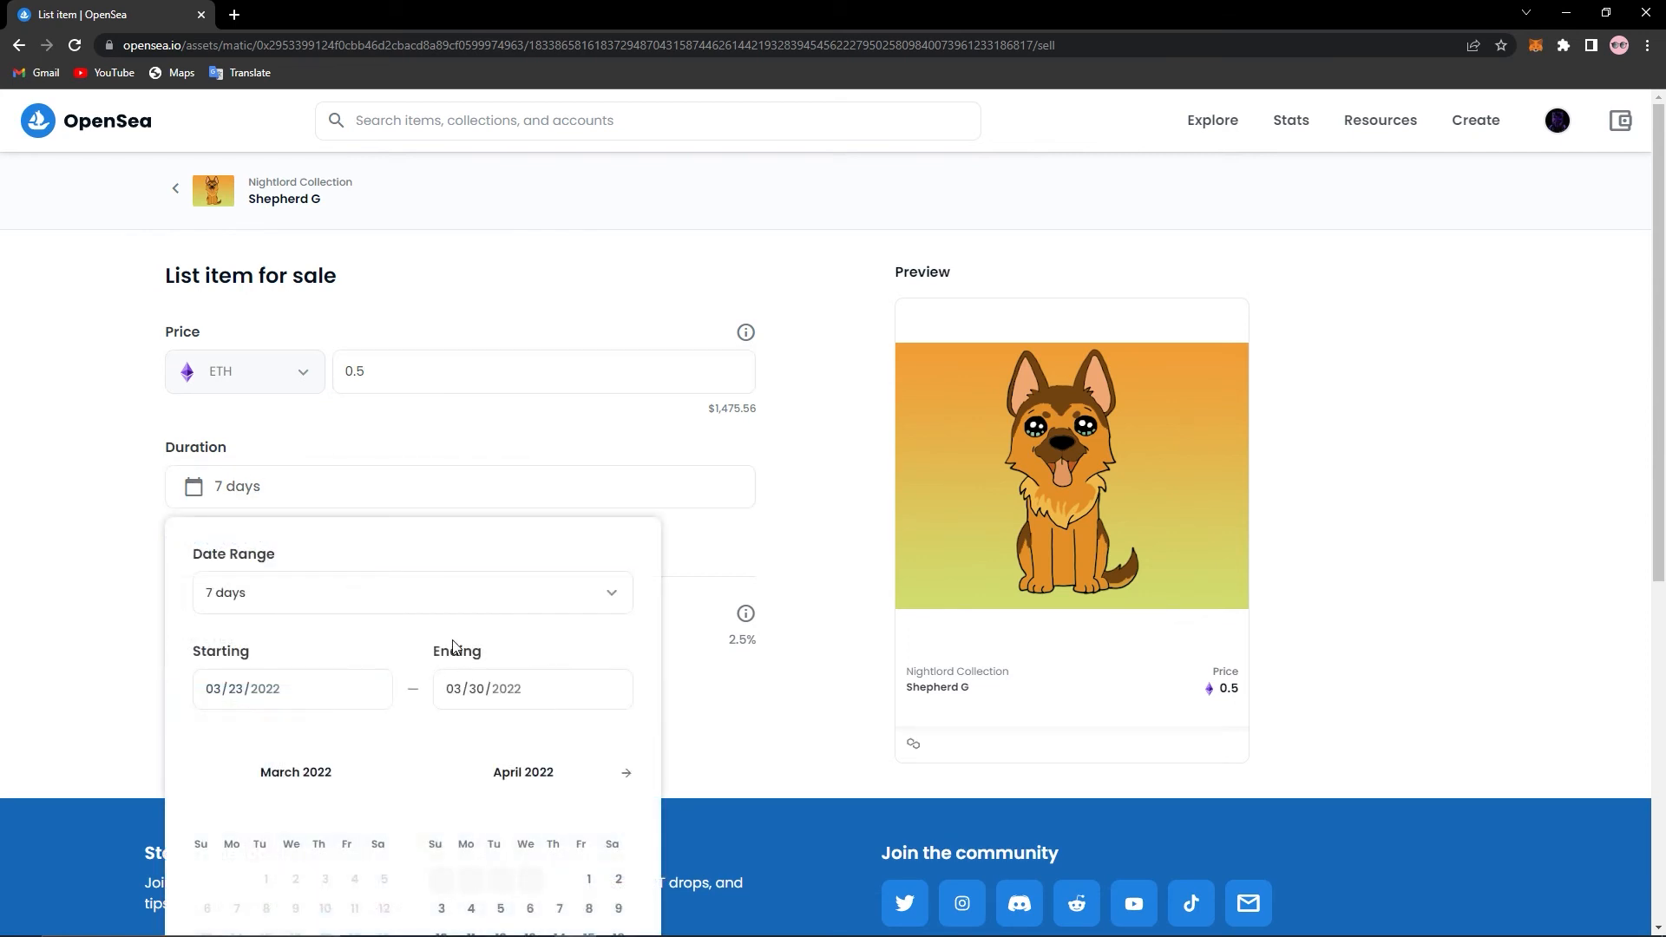
{"action": "left_click", "coordinate": [434, 597]}
{"action": "left_click", "coordinate": [297, 646]}
{"action": "scroll", "coordinate": [378, 450], "scroll_direction": "up", "scroll_amount": 2}
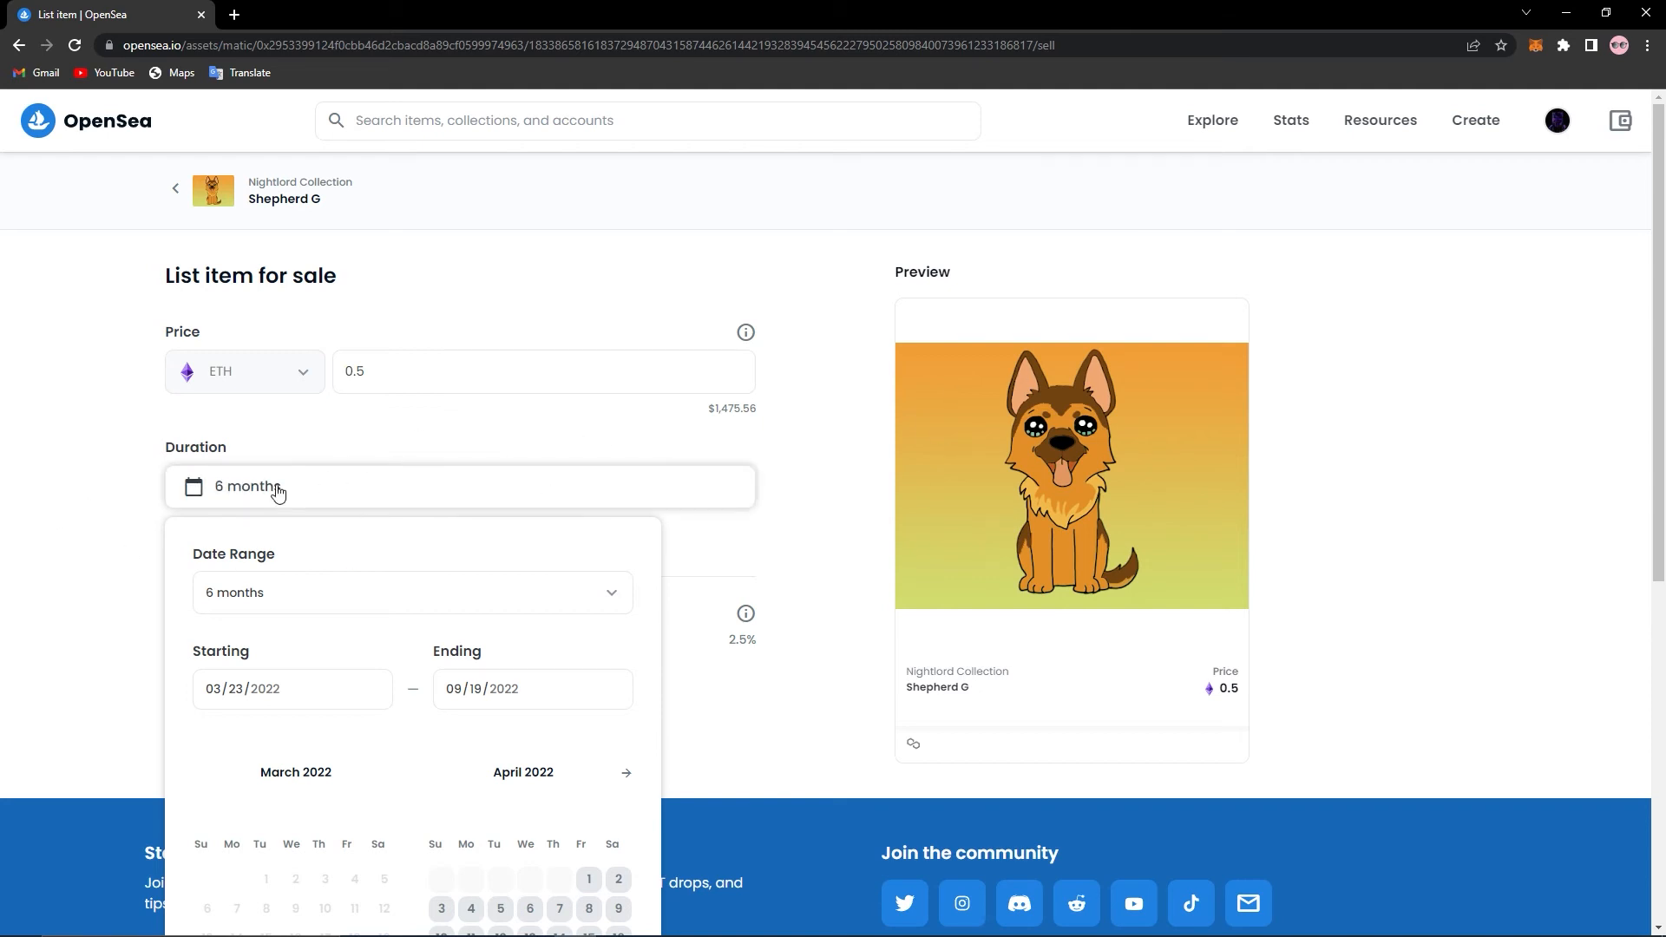
{"action": "left_click", "coordinate": [12, 469]}
Step: Check the service fee information and view the fee deduction in Calculator beside the listing form, returning to OpenSea
{"action": "mouse_move", "coordinate": [748, 621]}
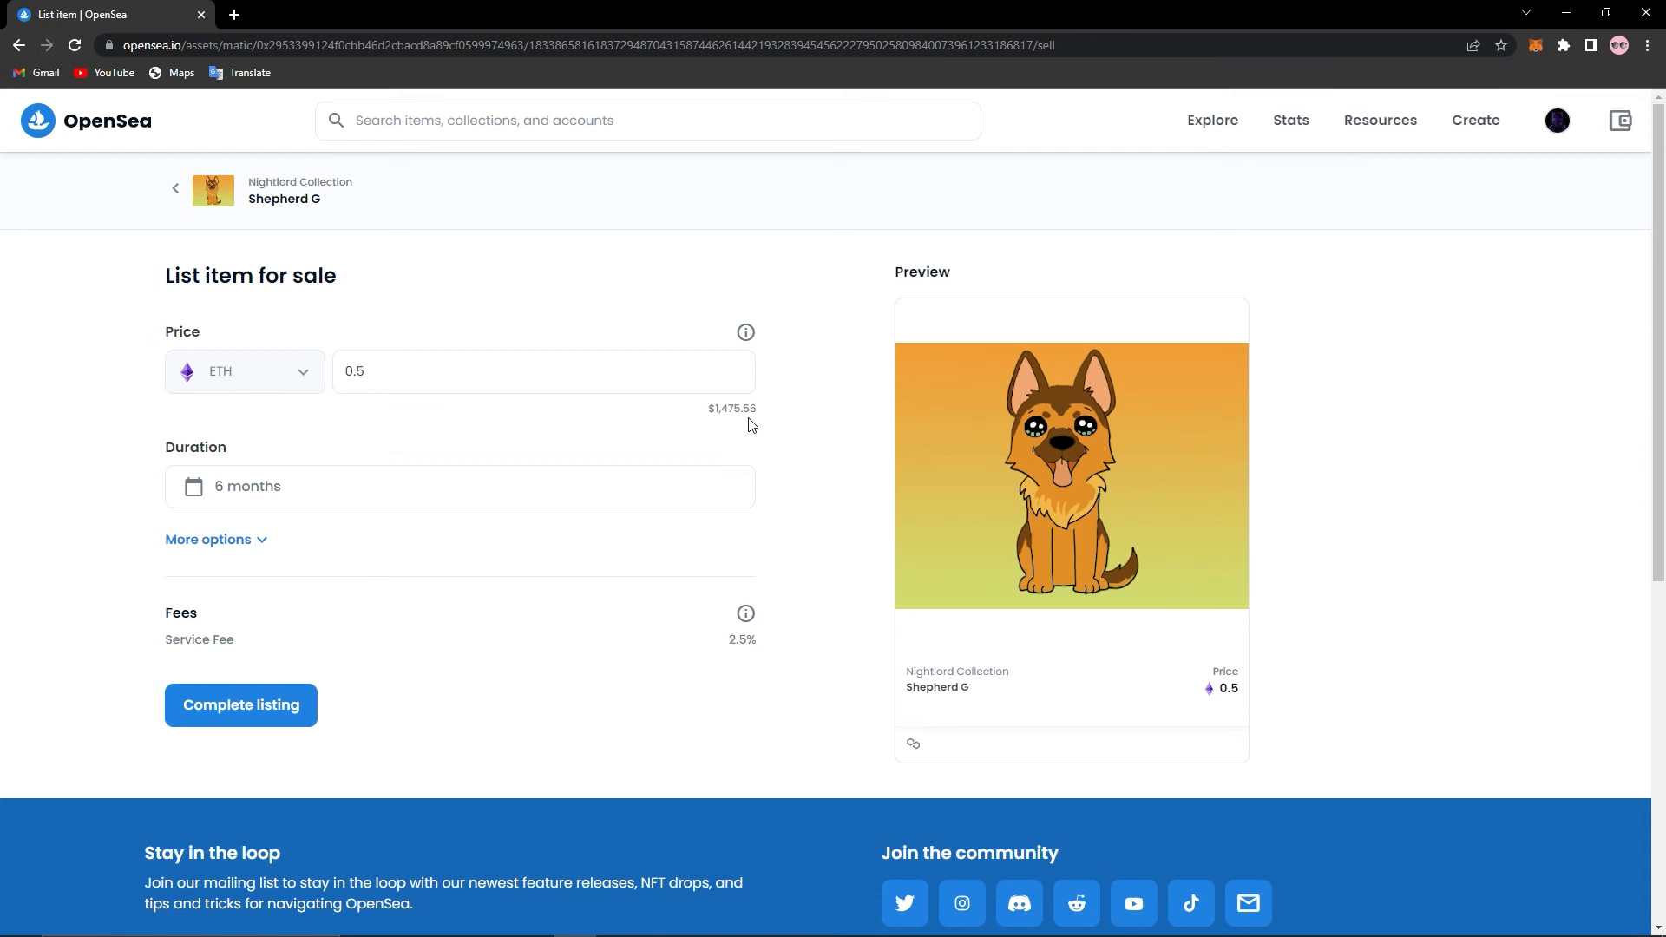
{"action": "key", "text": "alt+Tab"}
{"action": "left_click_drag", "start_coordinate": [471, 251], "coordinate": [528, 268]}
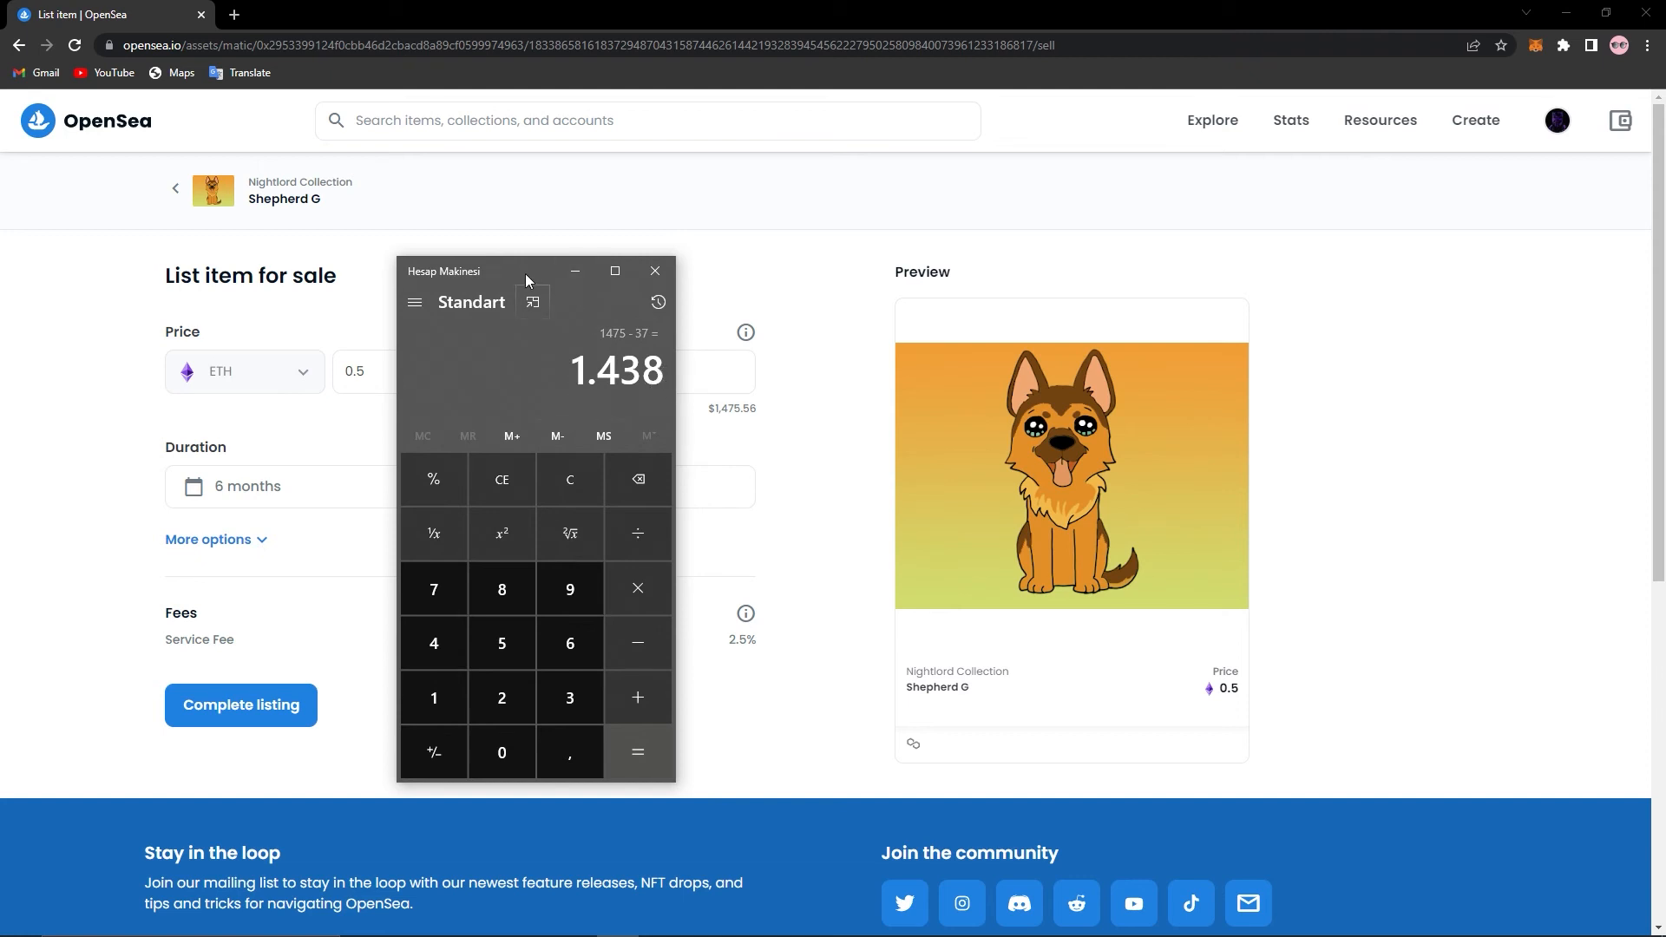
{"action": "left_click_drag", "start_coordinate": [524, 272], "coordinate": [443, 272]}
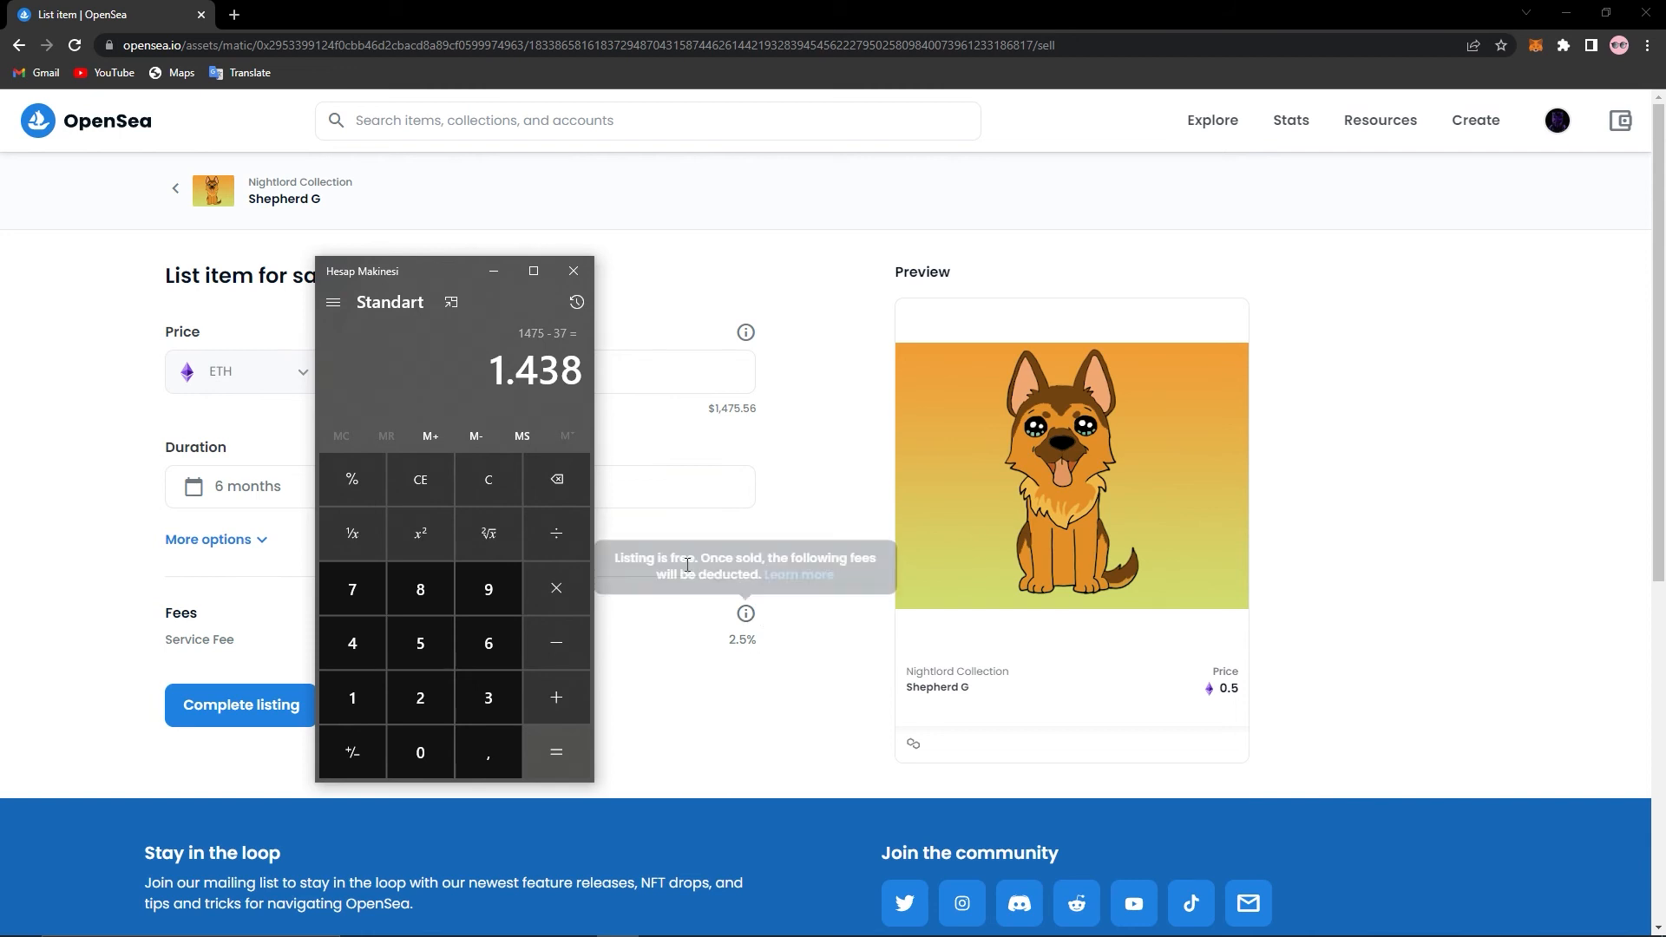
{"action": "key", "text": "alt+Tab"}
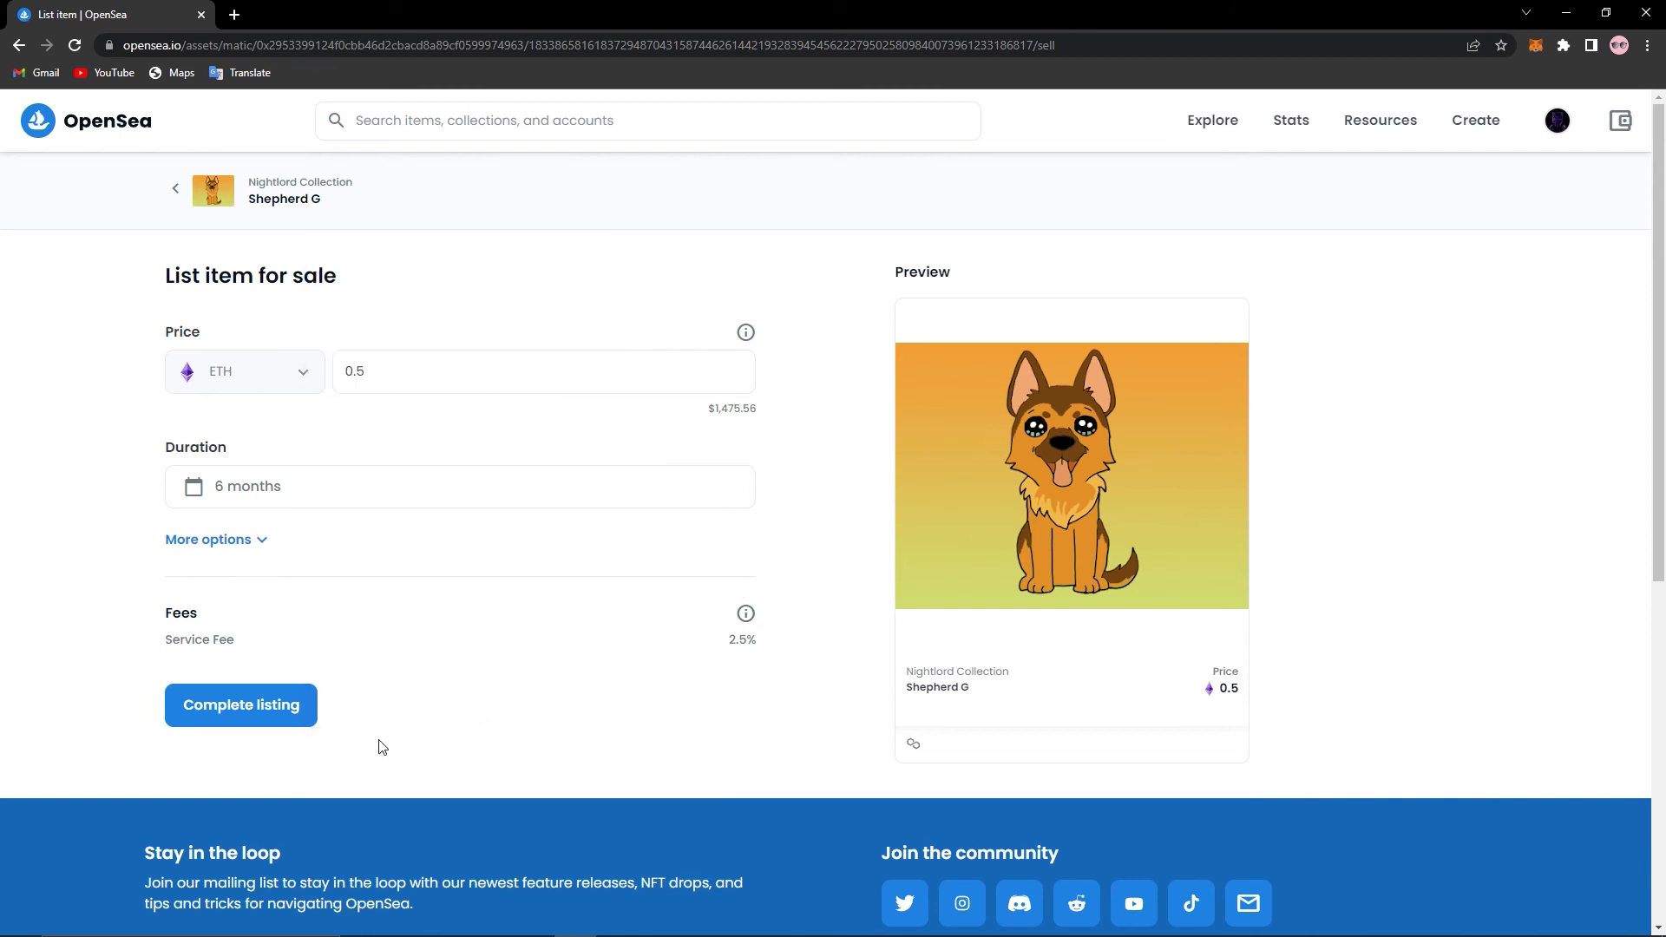
Step: Submit the Shepherd G listing and unlock selling functionality by signing the MetaMask request
{"action": "left_click", "coordinate": [241, 710]}
{"action": "left_click", "coordinate": [617, 549]}
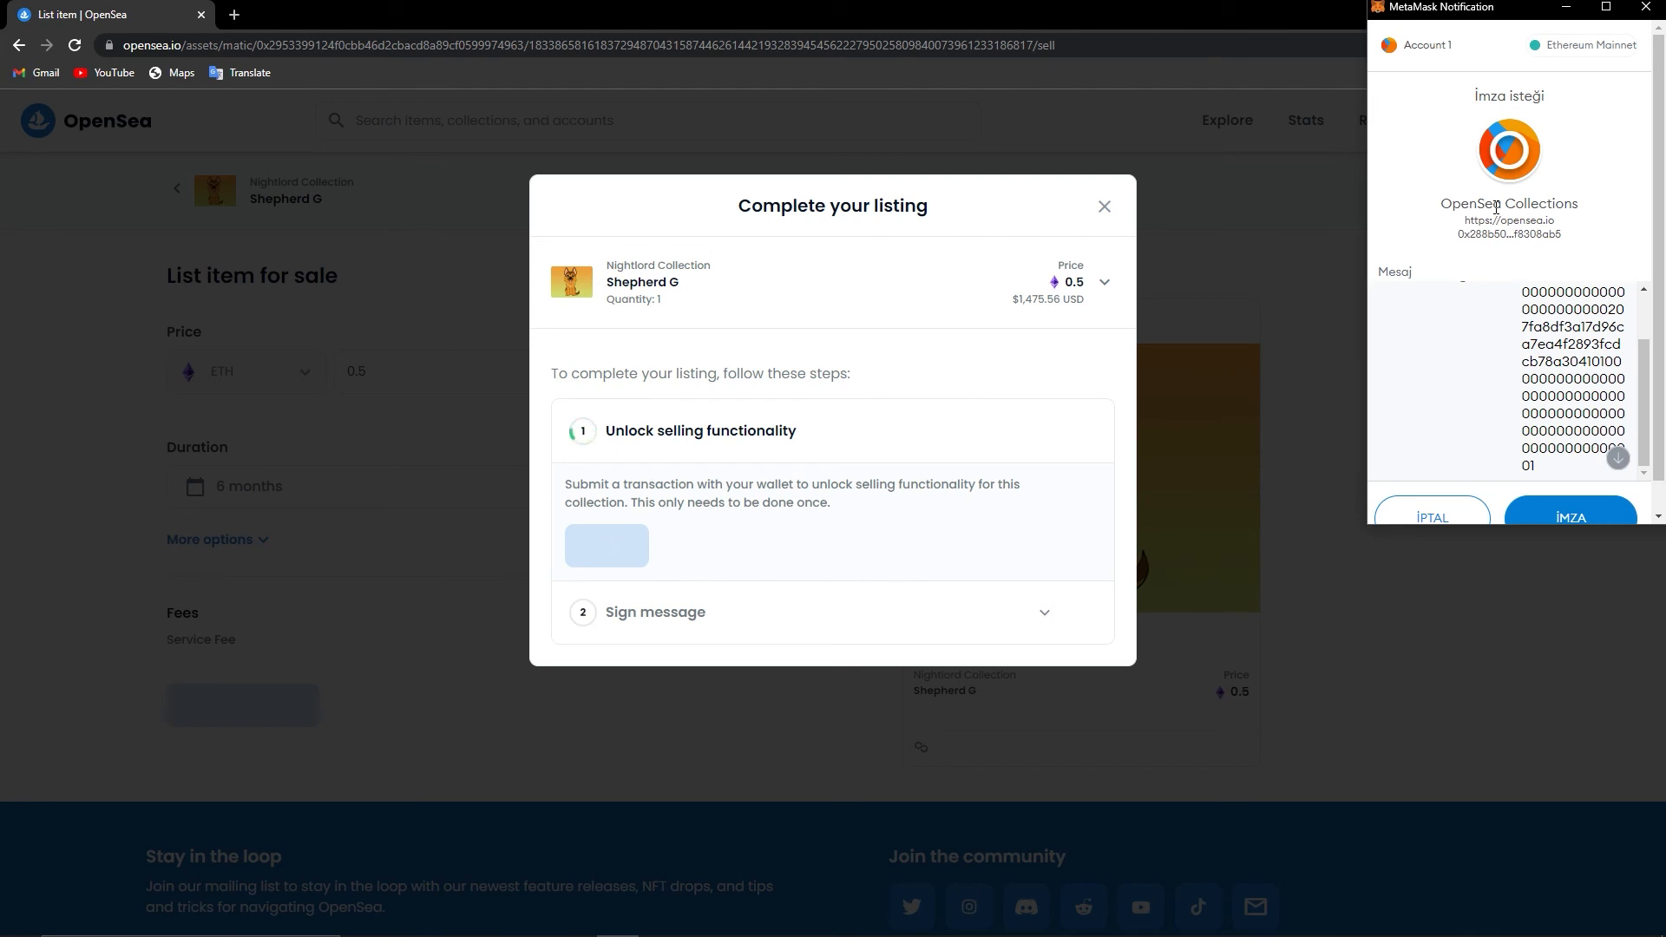
{"action": "left_click", "coordinate": [1570, 517]}
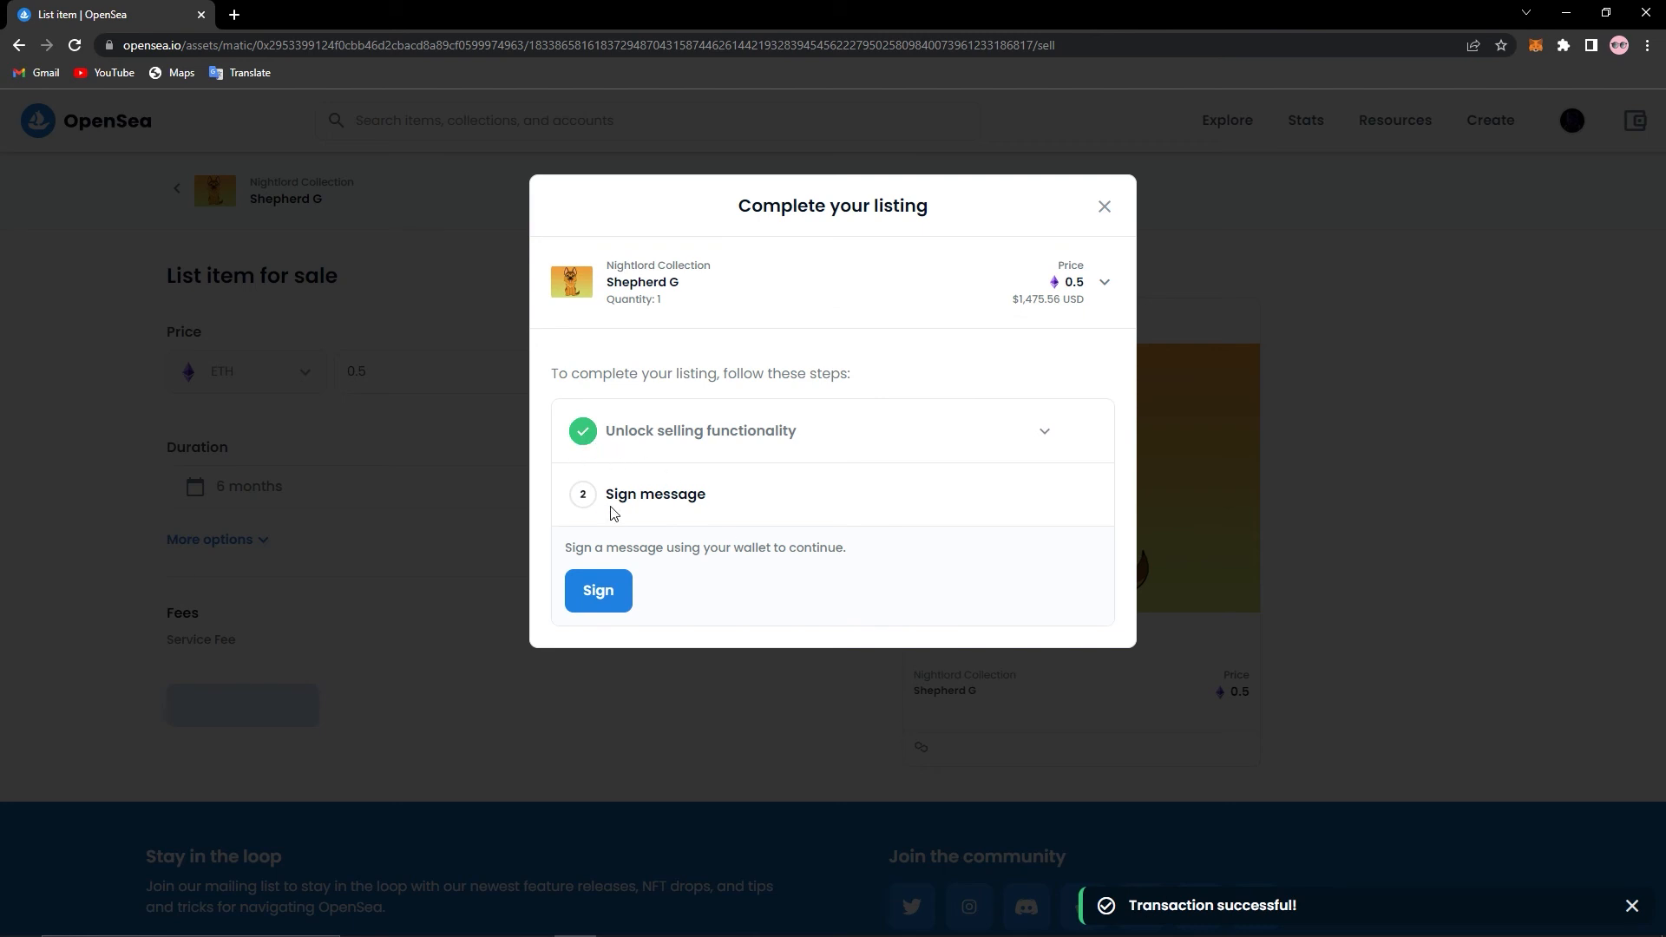
Step: Sign the listing message with the MetaMask wallet and open the listed Shepherd G item's page
{"action": "left_click", "coordinate": [598, 590]}
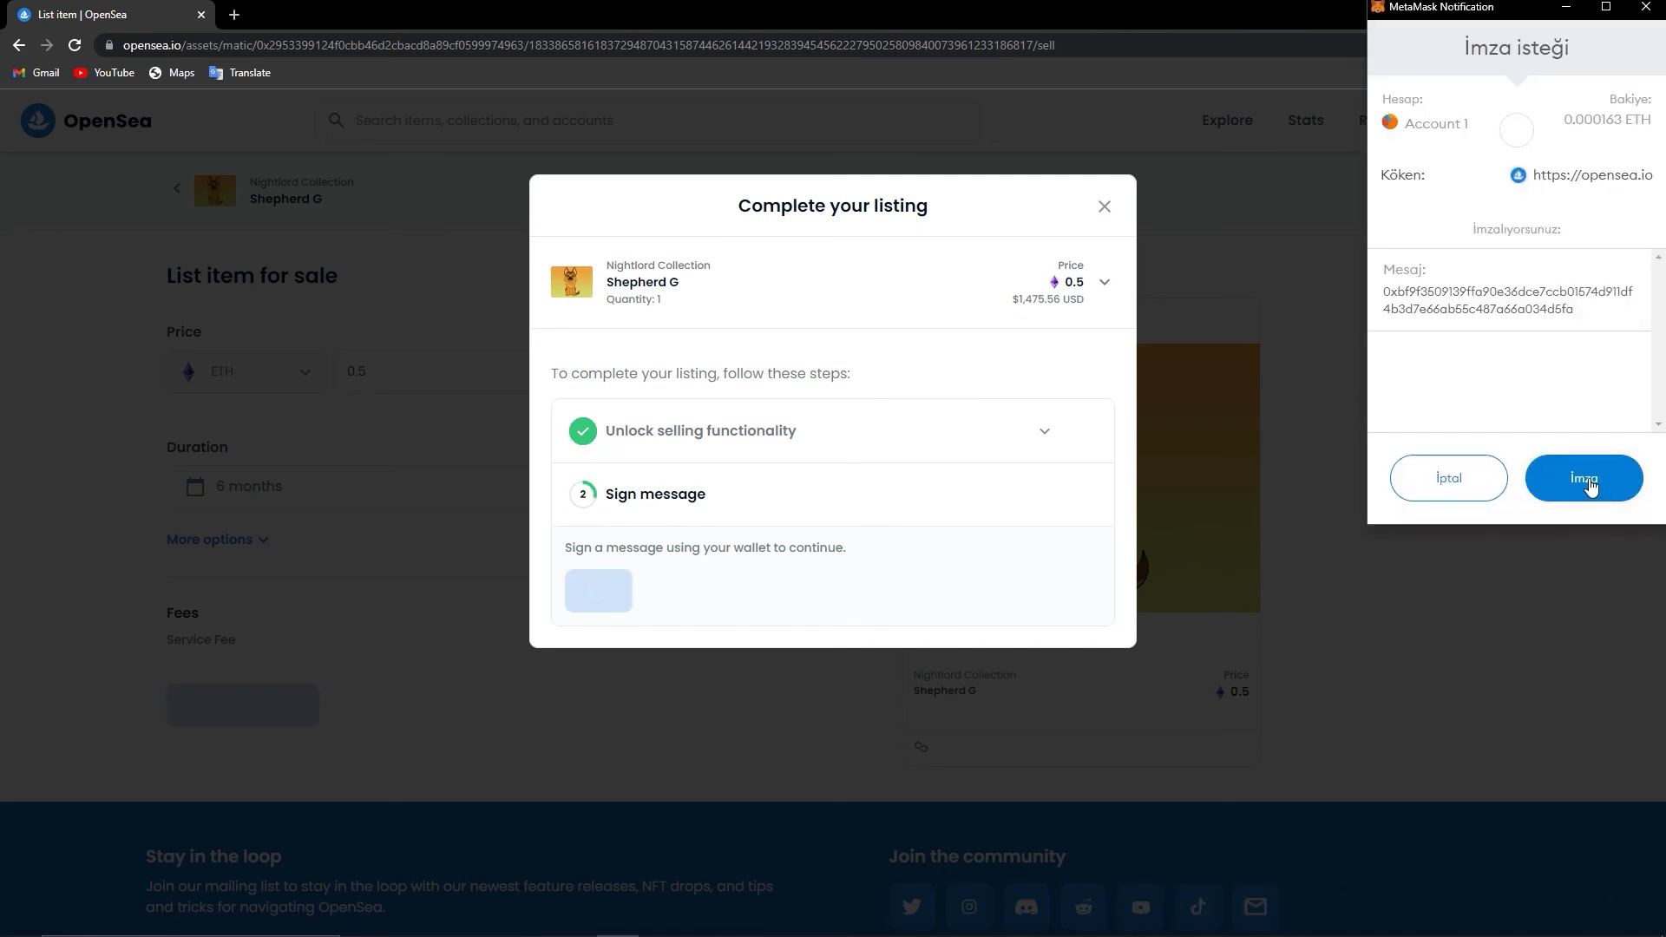
{"action": "left_click", "coordinate": [1585, 480]}
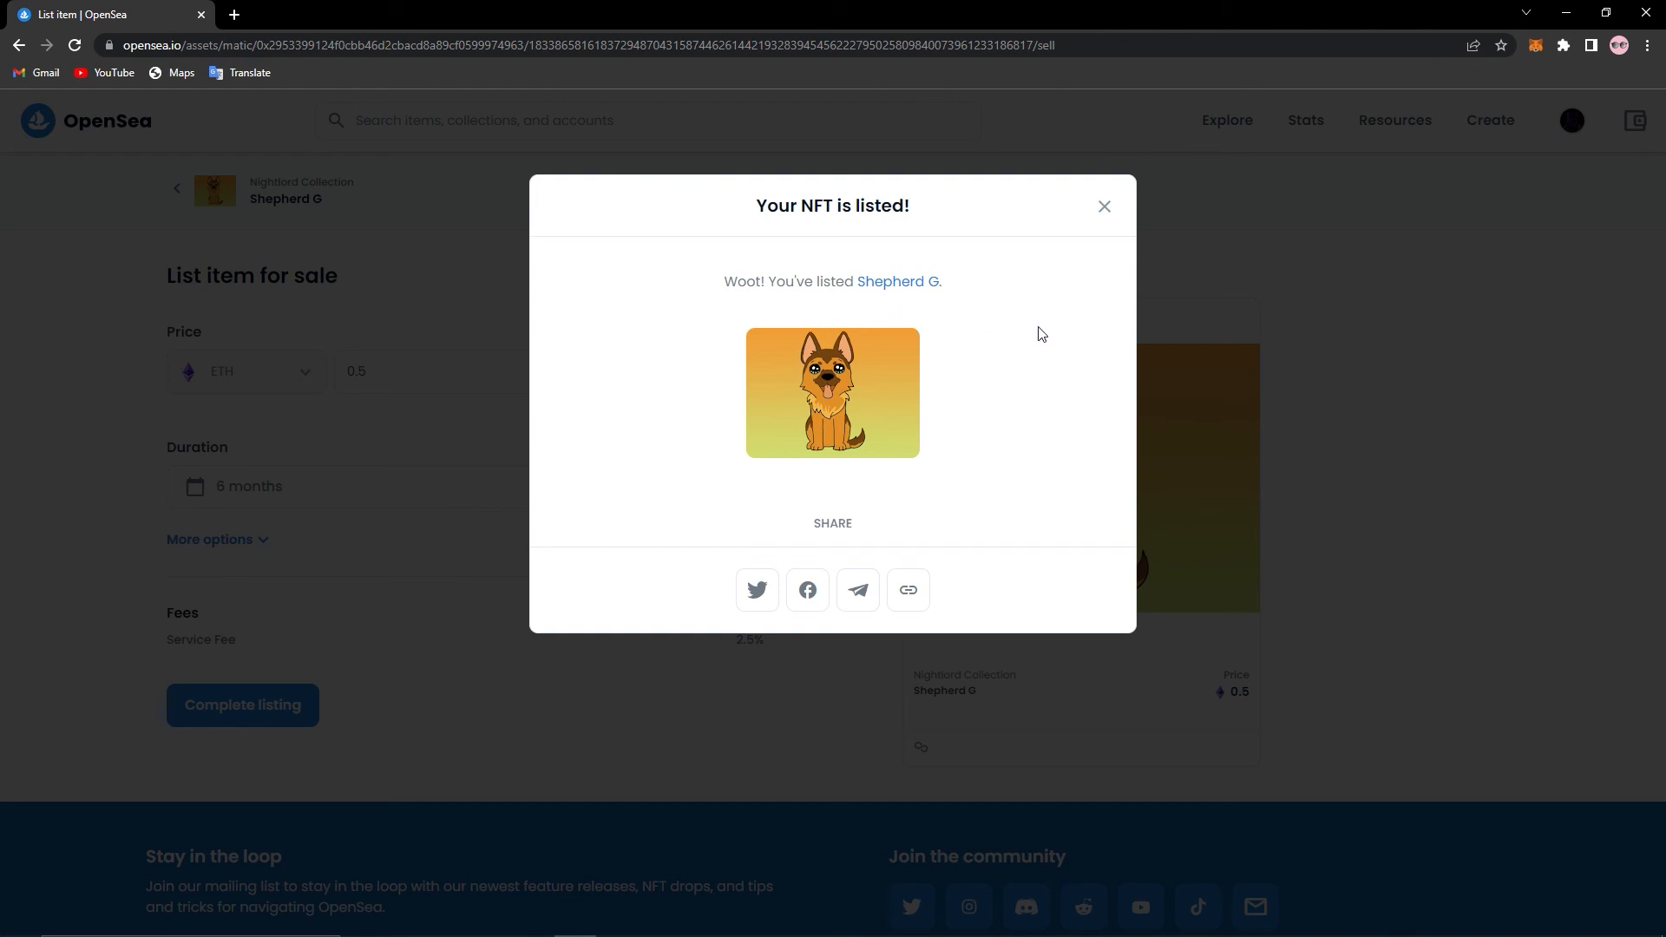
{"action": "left_click", "coordinate": [907, 285]}
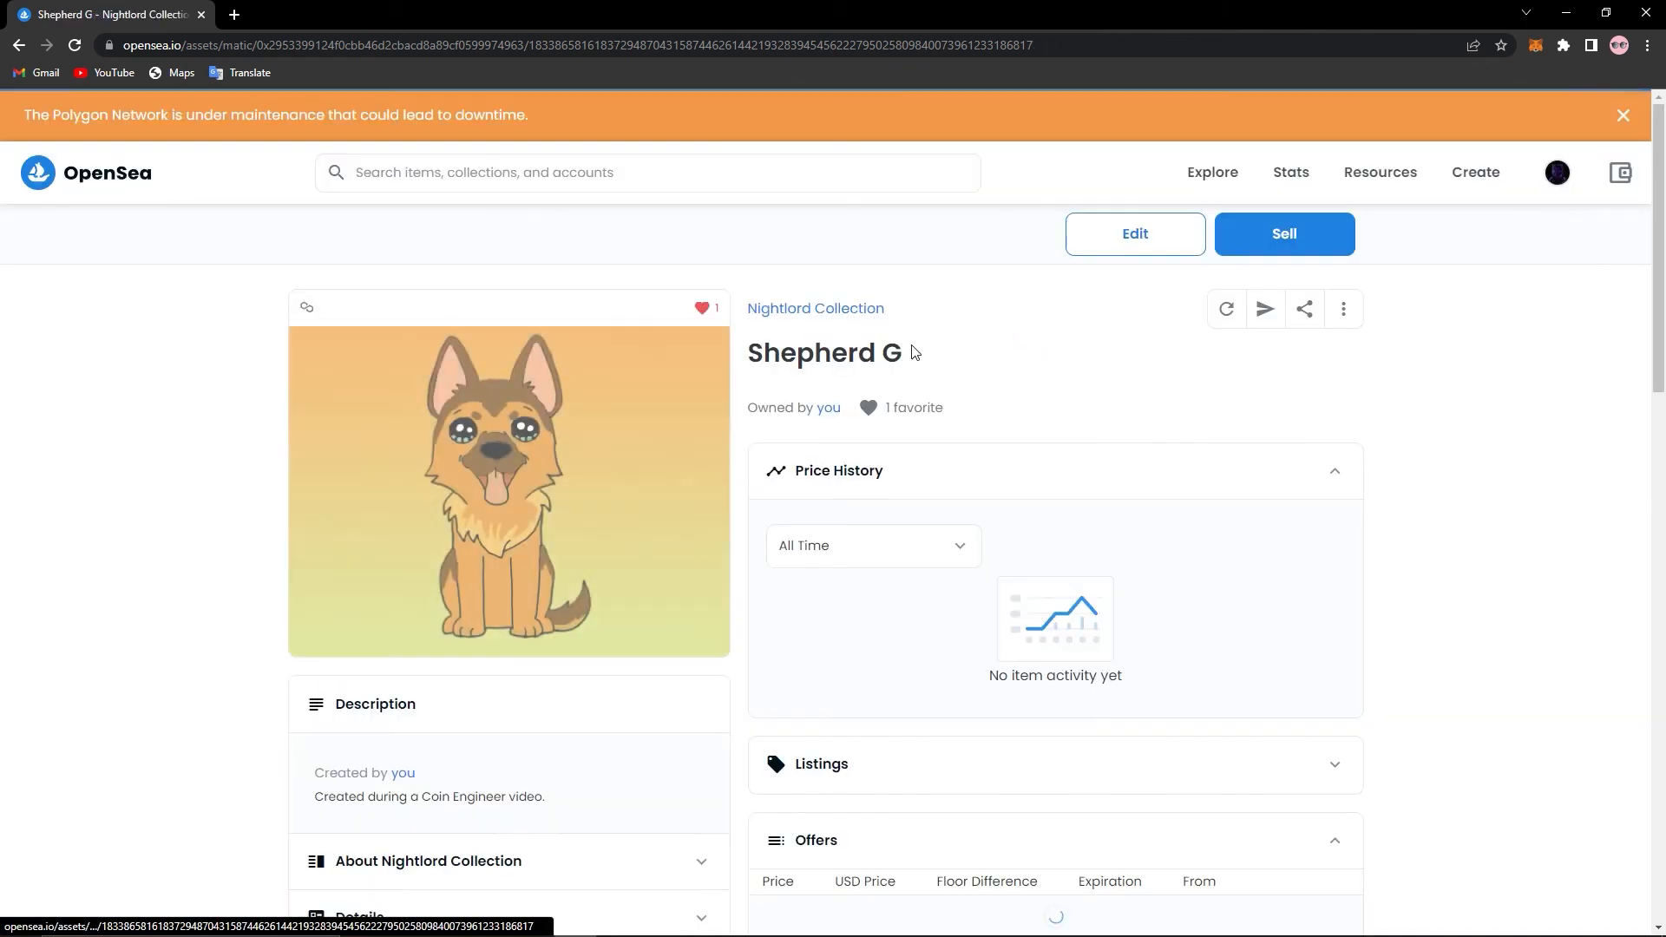